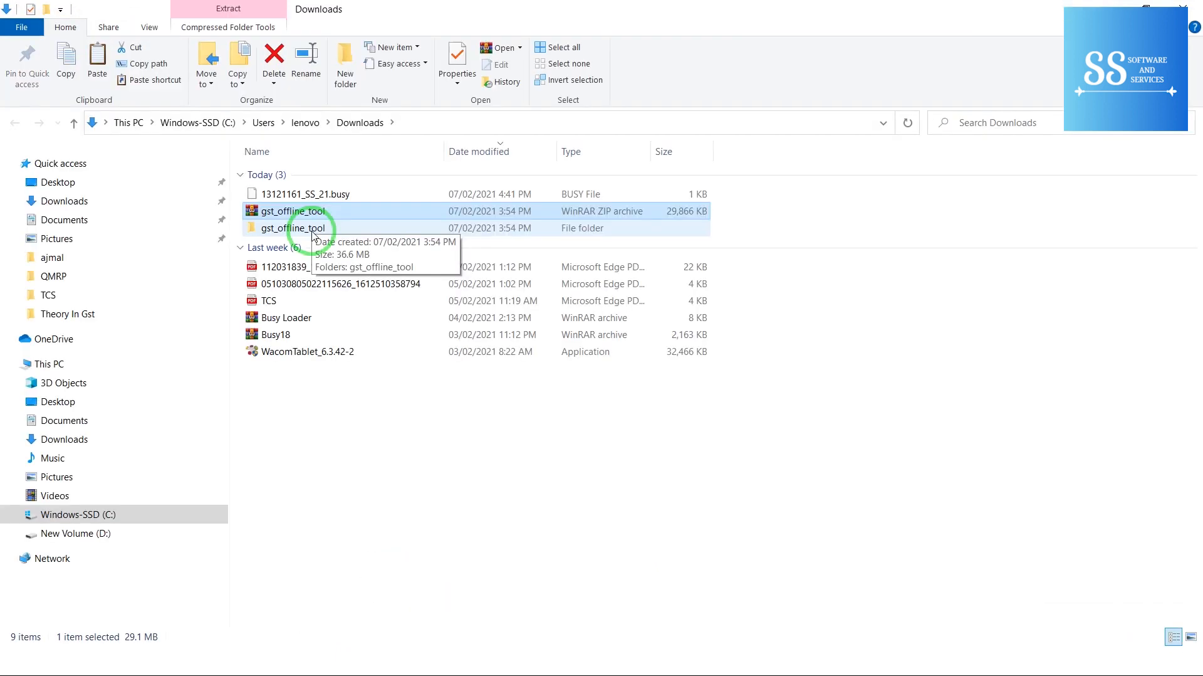
Step: Open the extracted gst_offline_tool folder and its inner gst_offline_tool folder, selecting GST Offline Tool
{"action": "right_click", "coordinate": [312, 210]}
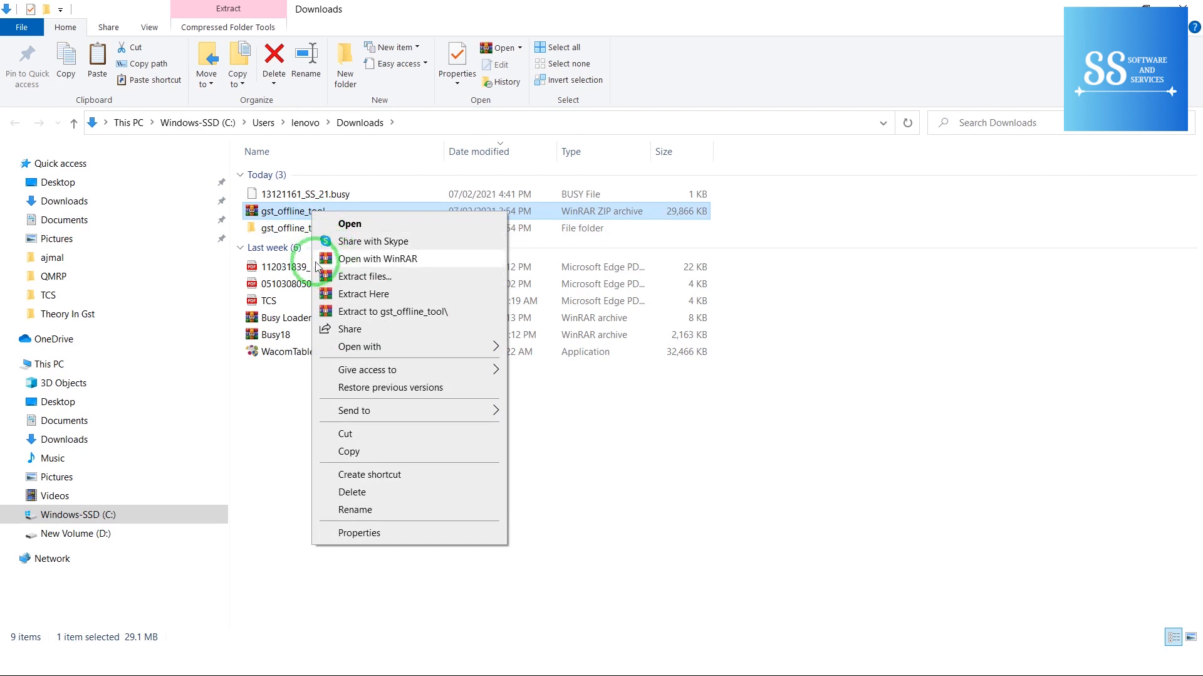
{"action": "left_click", "coordinate": [274, 232]}
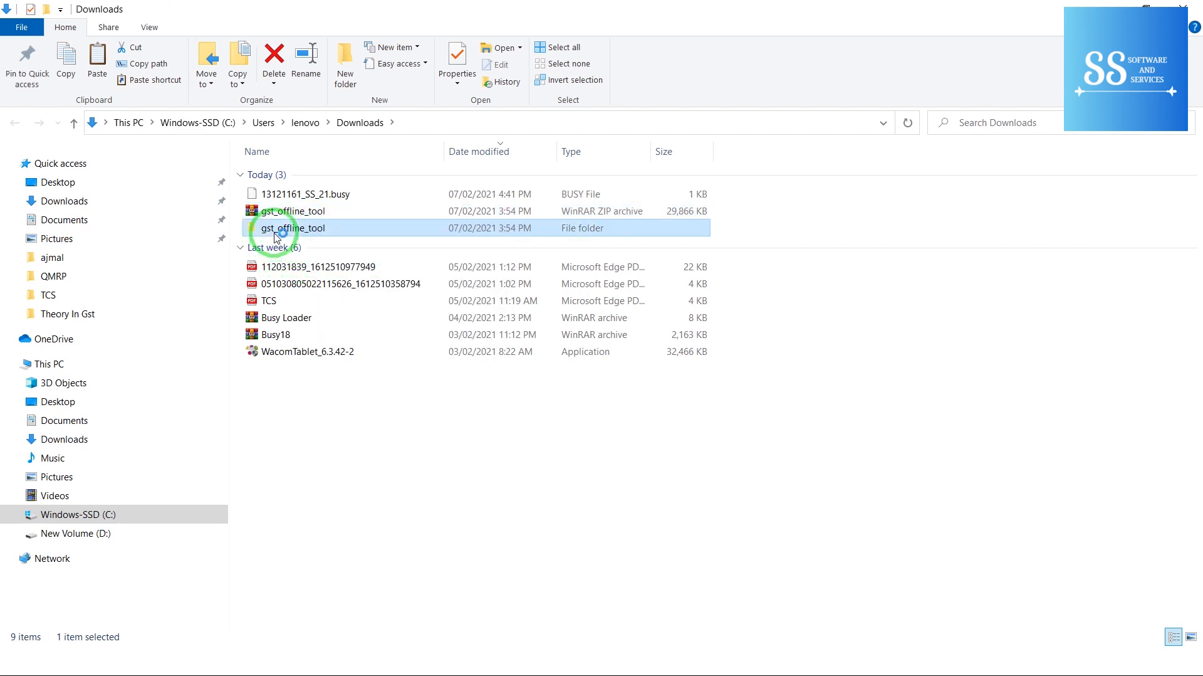
{"action": "double_click", "coordinate": [275, 235]}
{"action": "left_click", "coordinate": [312, 176]}
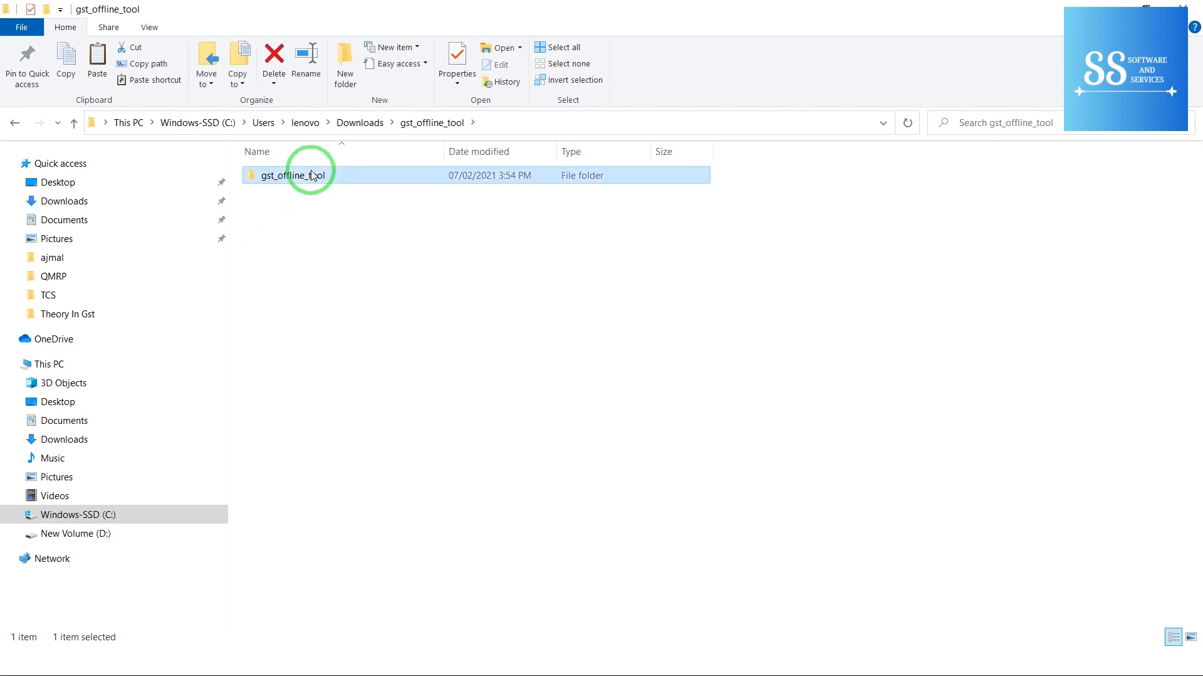
{"action": "double_click", "coordinate": [311, 176]}
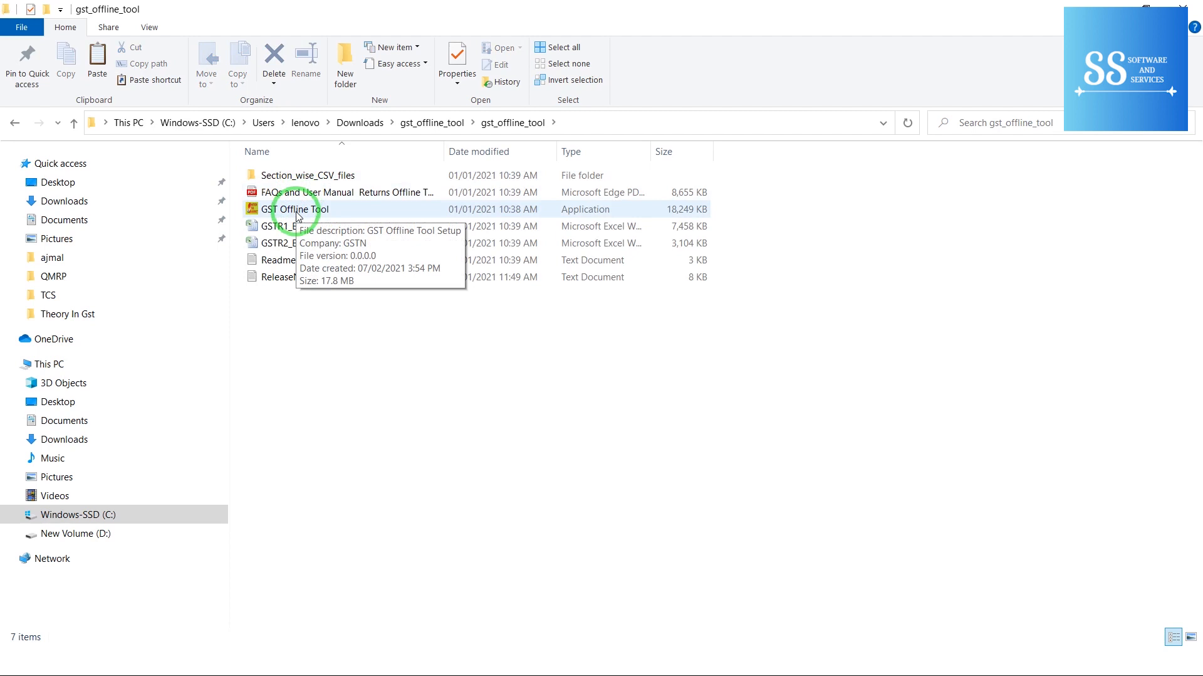
{"action": "left_click", "coordinate": [297, 214]}
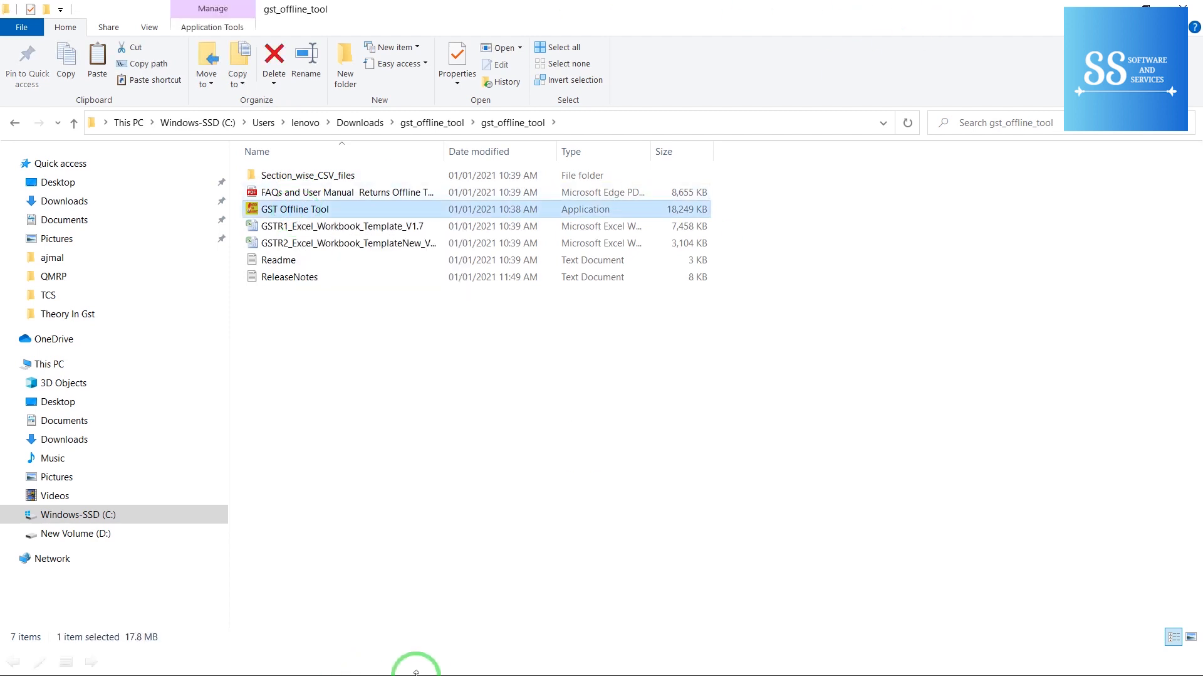
{"action": "key", "text": "super"}
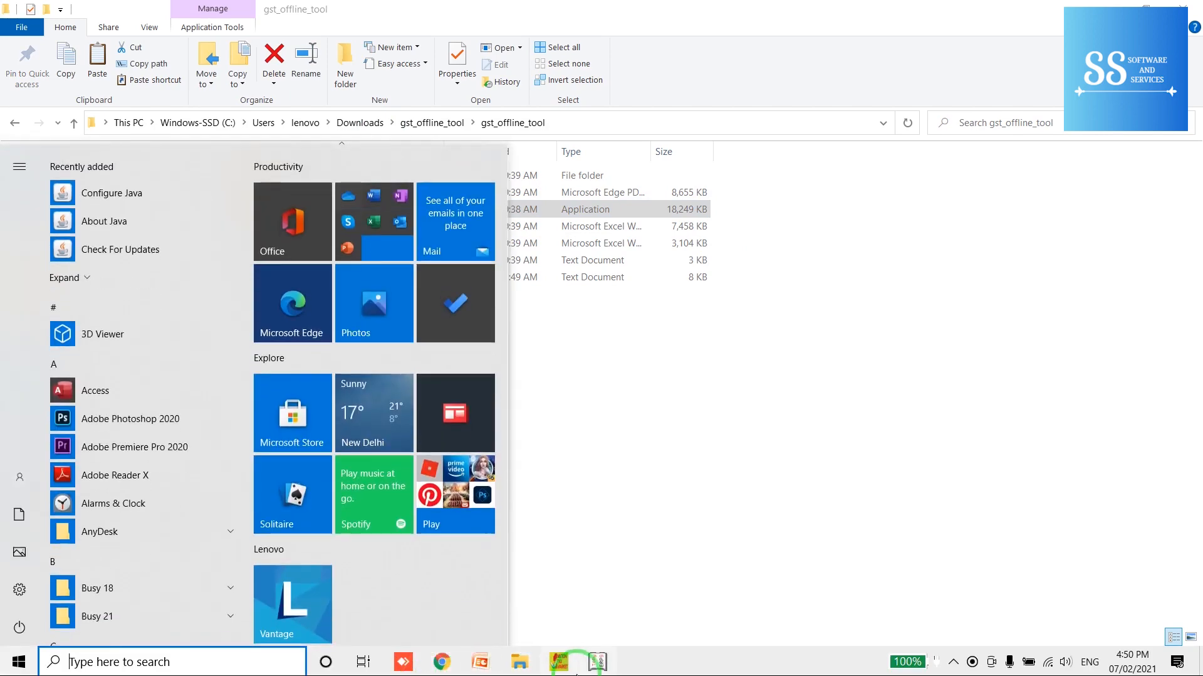
Step: Proceed with GSTR-1/IFF for January 2020-21, SEZ No, Quarterly No, and confirm the warning
{"action": "left_click", "coordinate": [563, 664]}
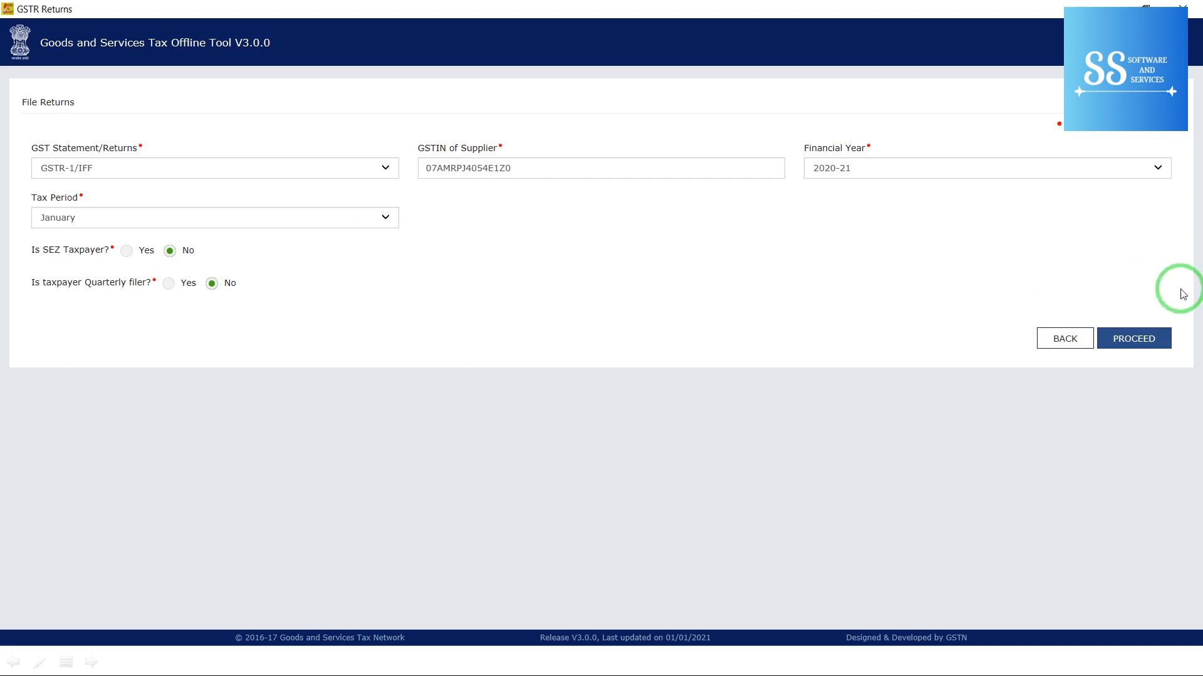
{"action": "left_click", "coordinate": [1148, 343]}
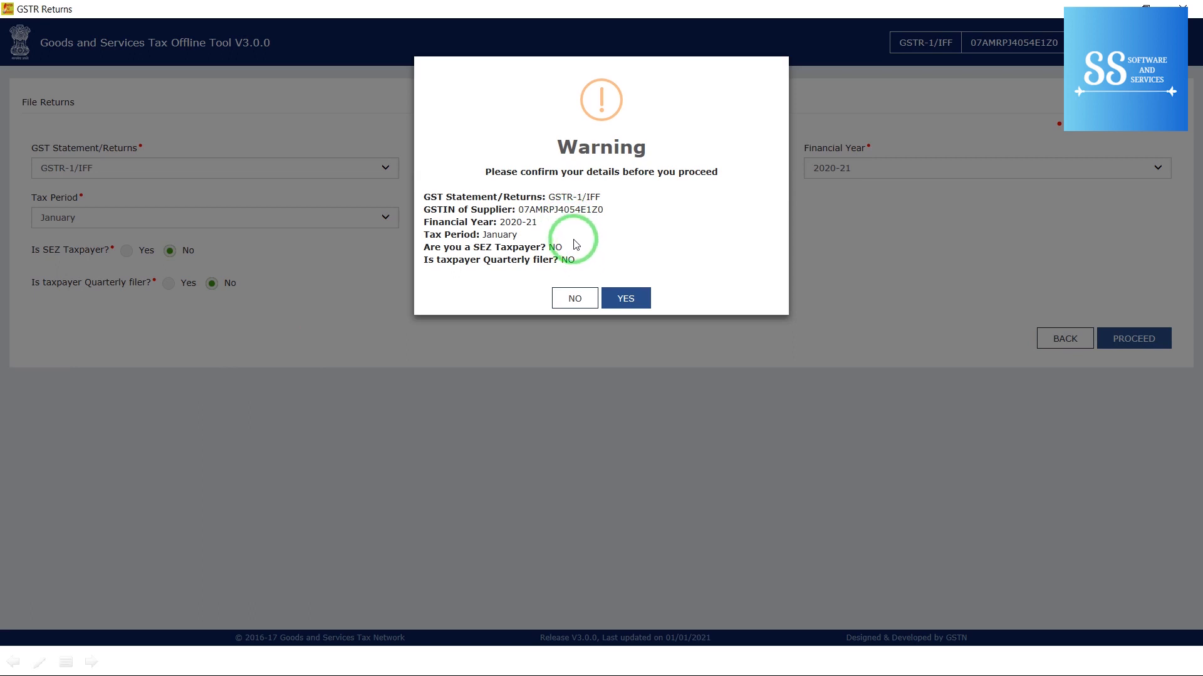
{"action": "left_click", "coordinate": [625, 299]}
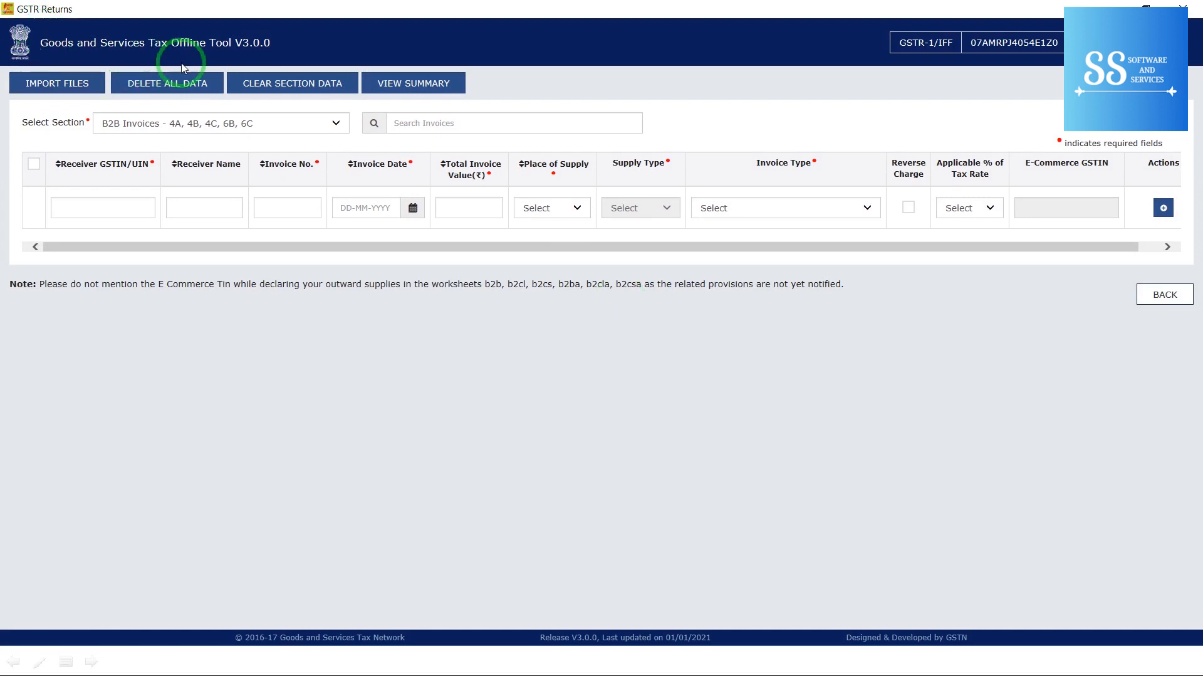
Step: Begin a CSV import into the B2B Invoices - 4A, 4B, 4C, 6B, 6C section
{"action": "left_click", "coordinate": [67, 84]}
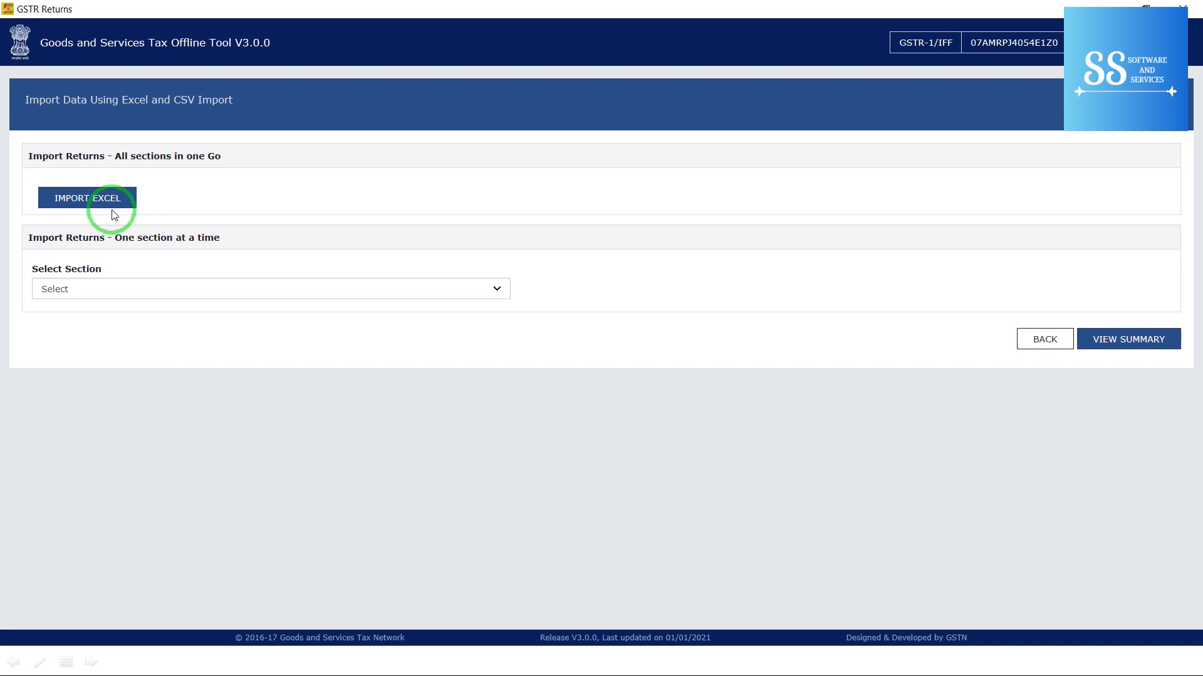
{"action": "left_click", "coordinate": [135, 290]}
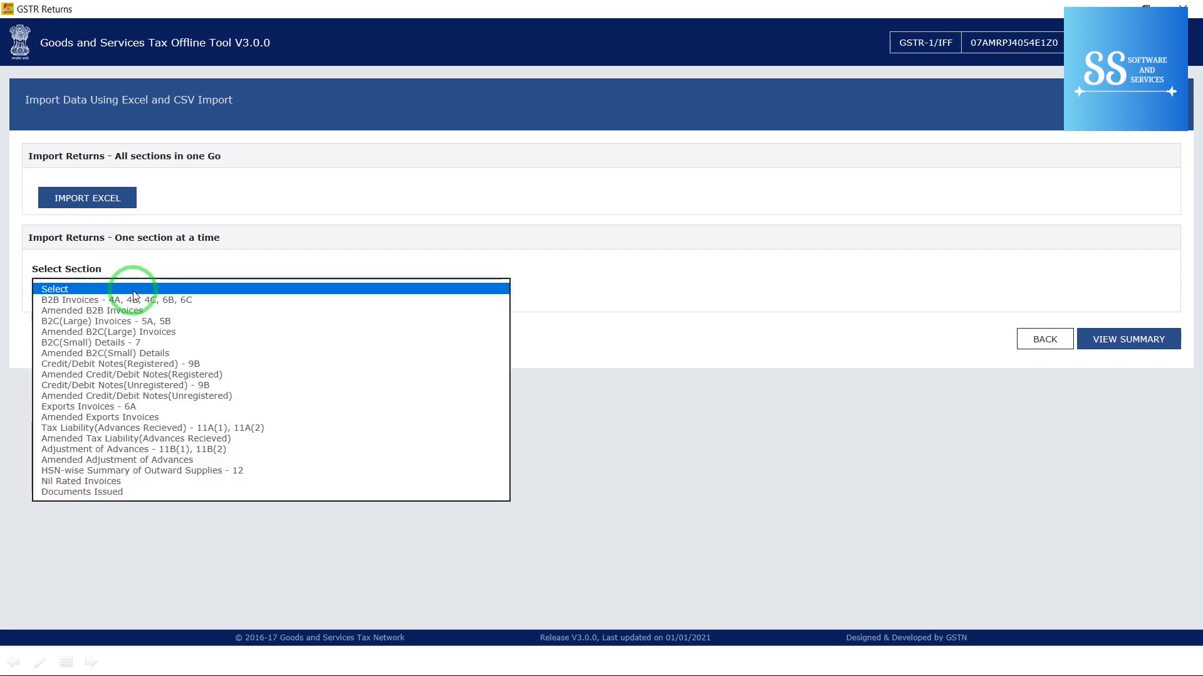
{"action": "left_click", "coordinate": [136, 300]}
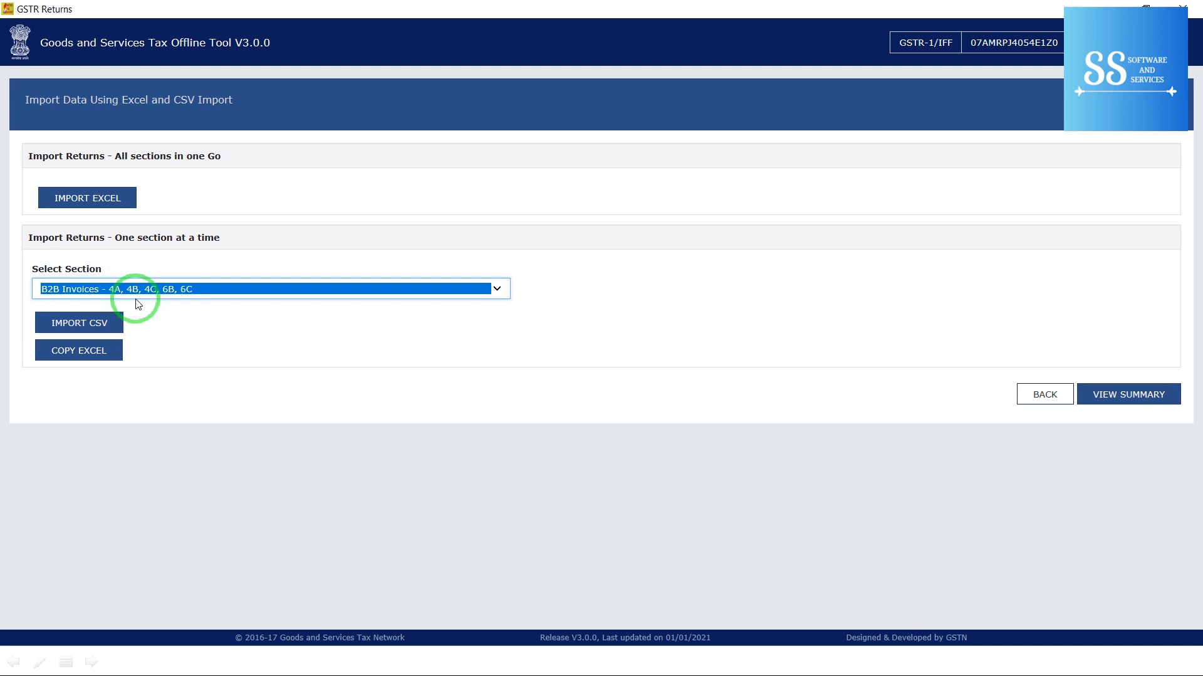
{"action": "left_click", "coordinate": [104, 323]}
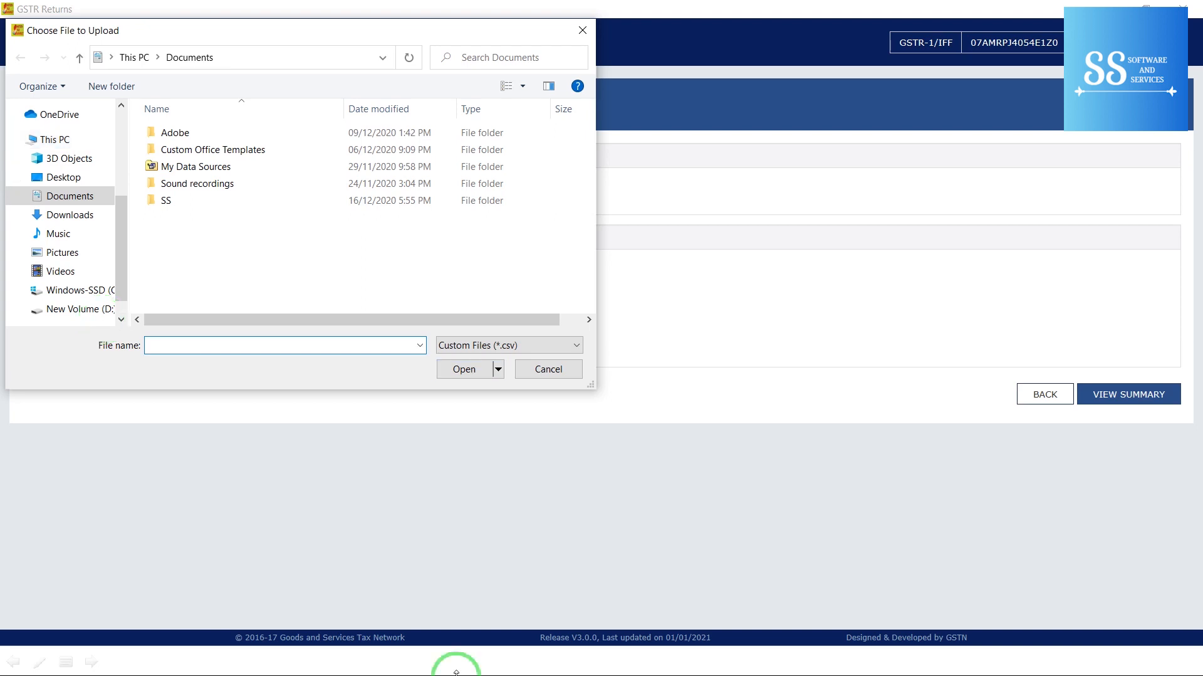
Step: Launch Busy 21 by searching BUSY from the Start menu
{"action": "key", "text": "super"}
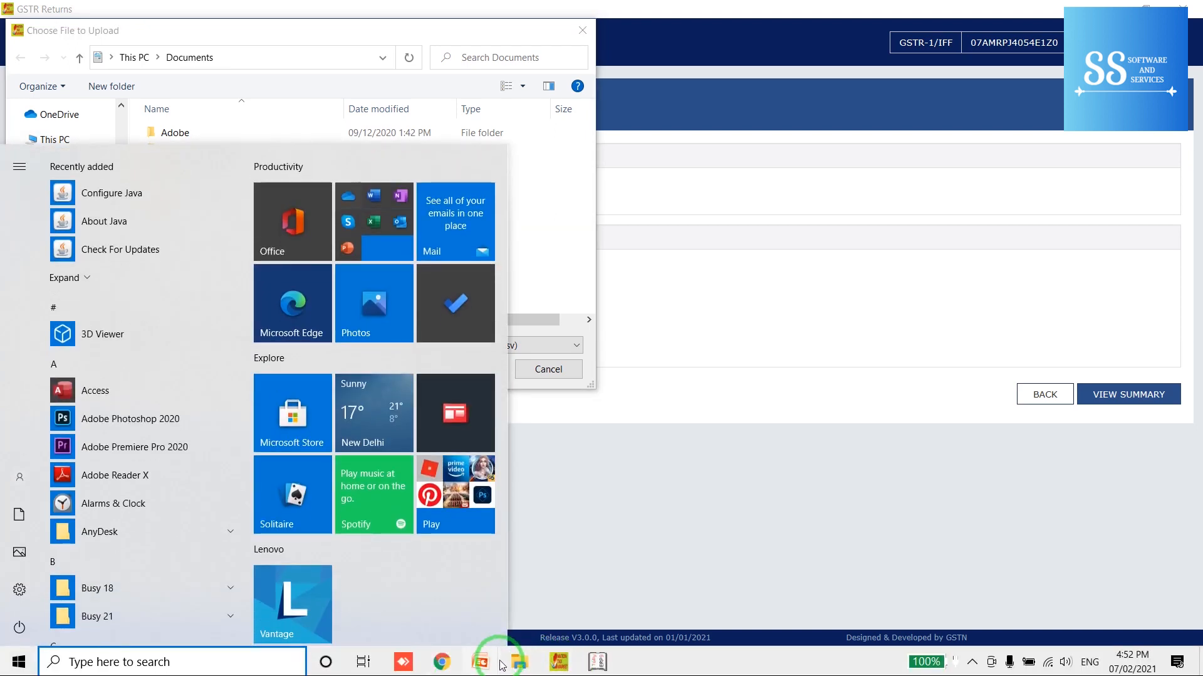
{"action": "key", "text": "Escape"}
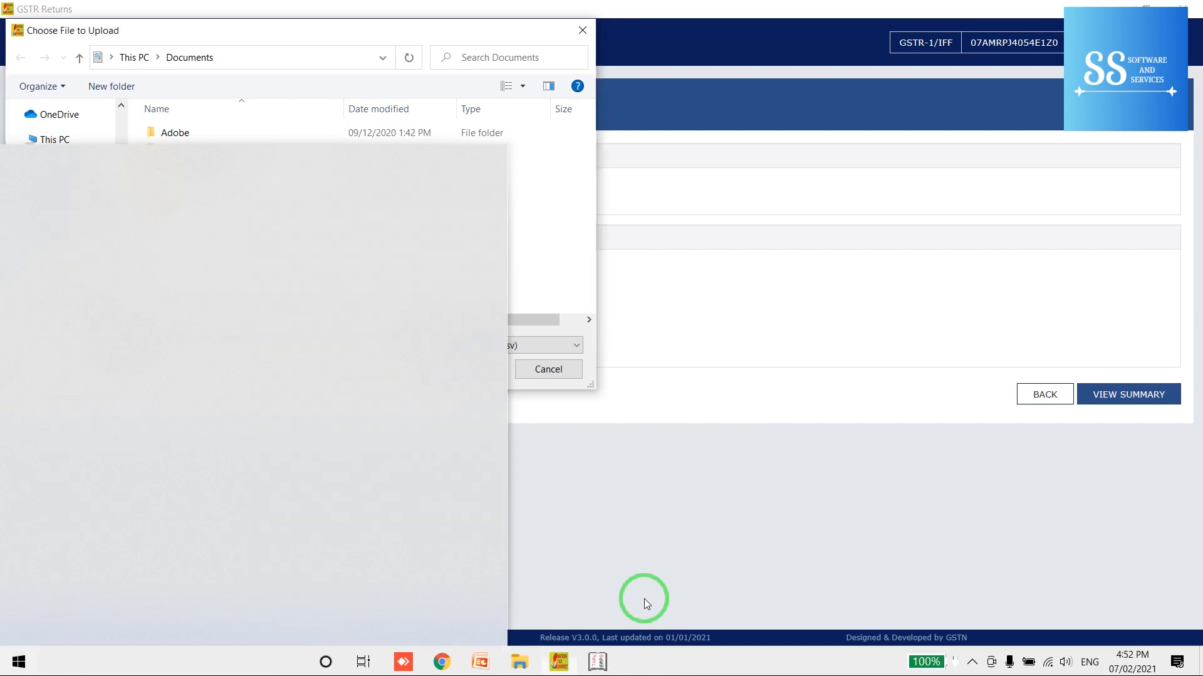
{"action": "key", "text": "alt+Tab"}
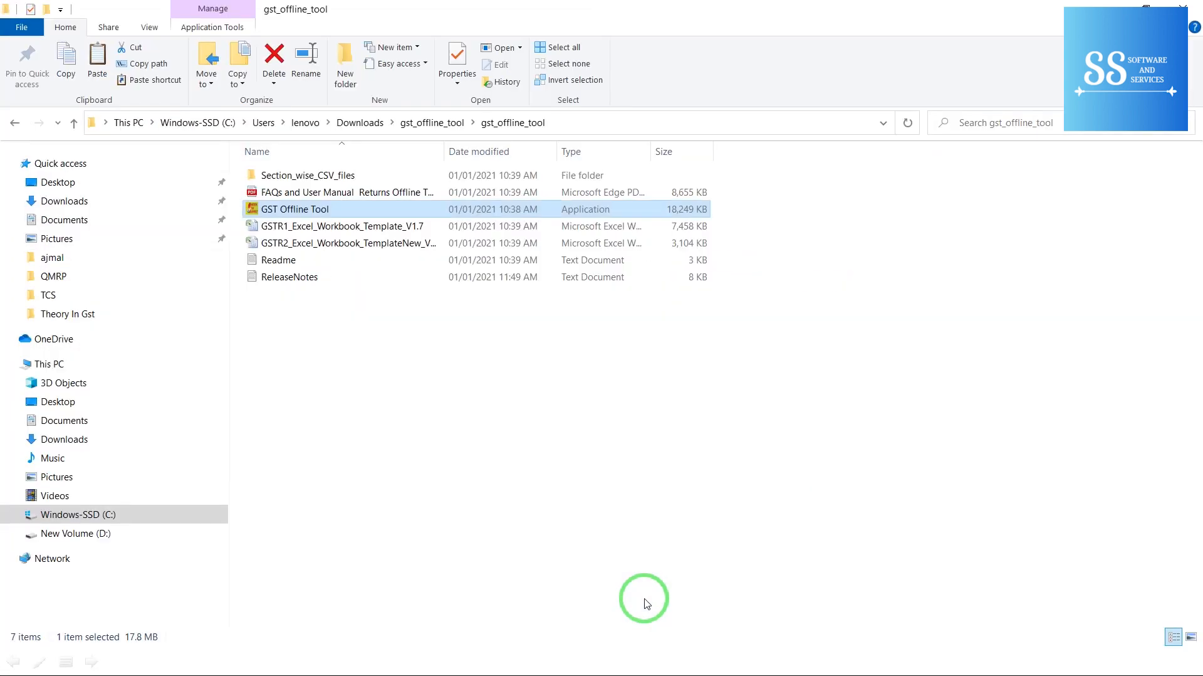
{"action": "key", "text": "super"}
{"action": "type", "text": "BUSY"}
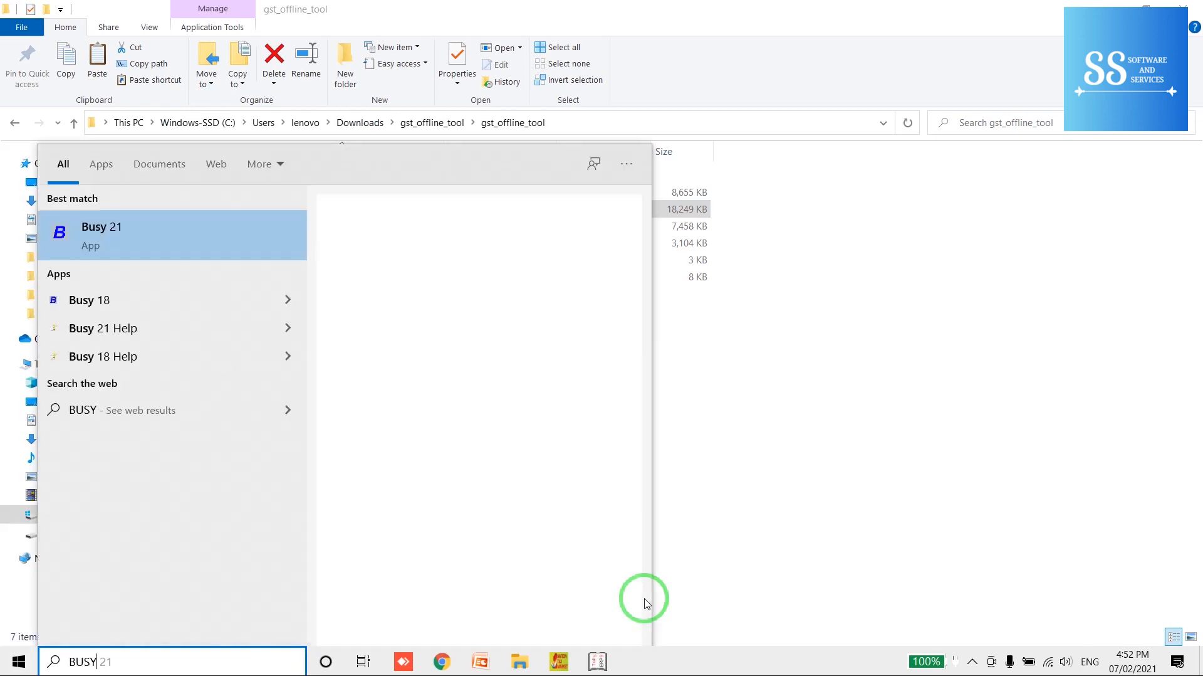
{"action": "key", "text": "Return"}
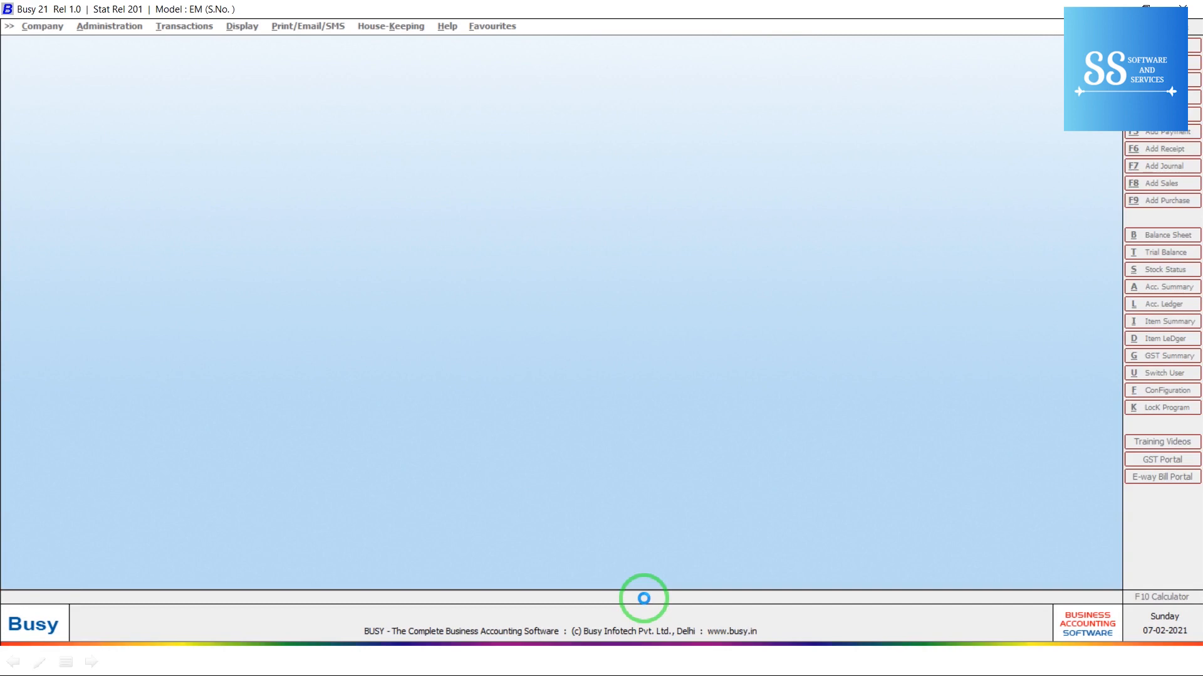
Step: Dismiss the startup messages and set Busy's data directory to the Desktop
{"action": "key", "text": "Return"}
{"action": "key", "text": "Return"}
{"action": "key", "text": "Return"}
{"action": "key", "text": "Down"}
{"action": "key", "text": "Down"}
{"action": "key", "text": "Down"}
{"action": "key", "text": "Down"}
{"action": "key", "text": "Return"}
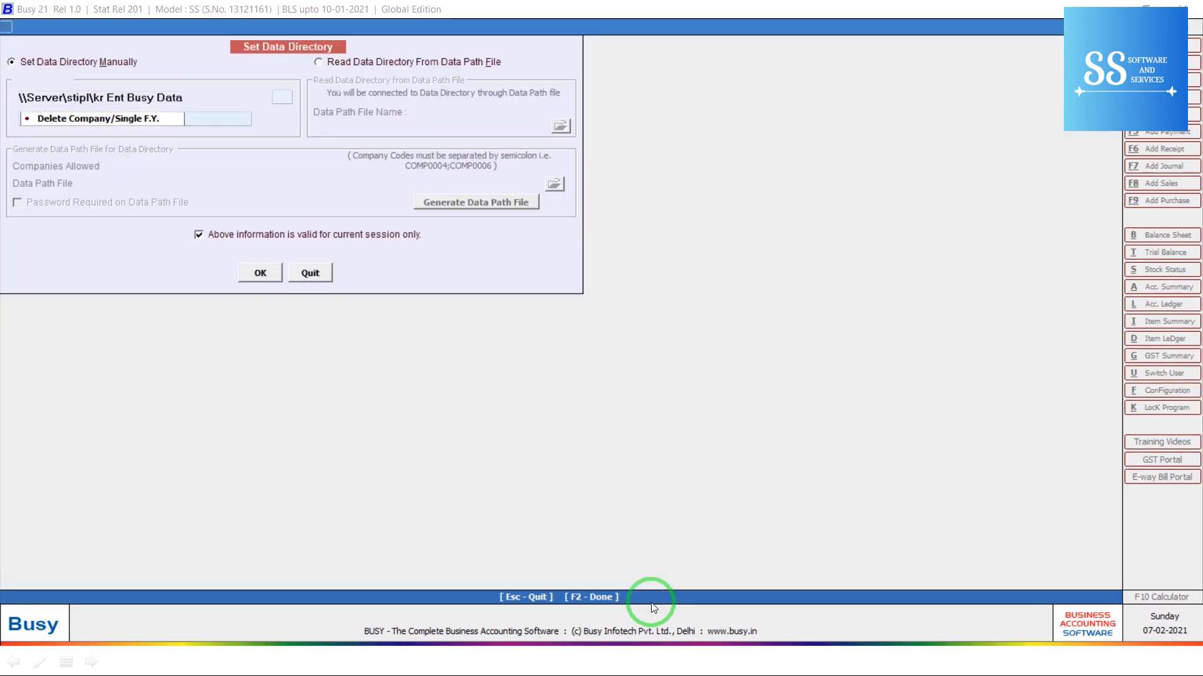
{"action": "key", "text": "Return"}
{"action": "key", "text": "Return"}
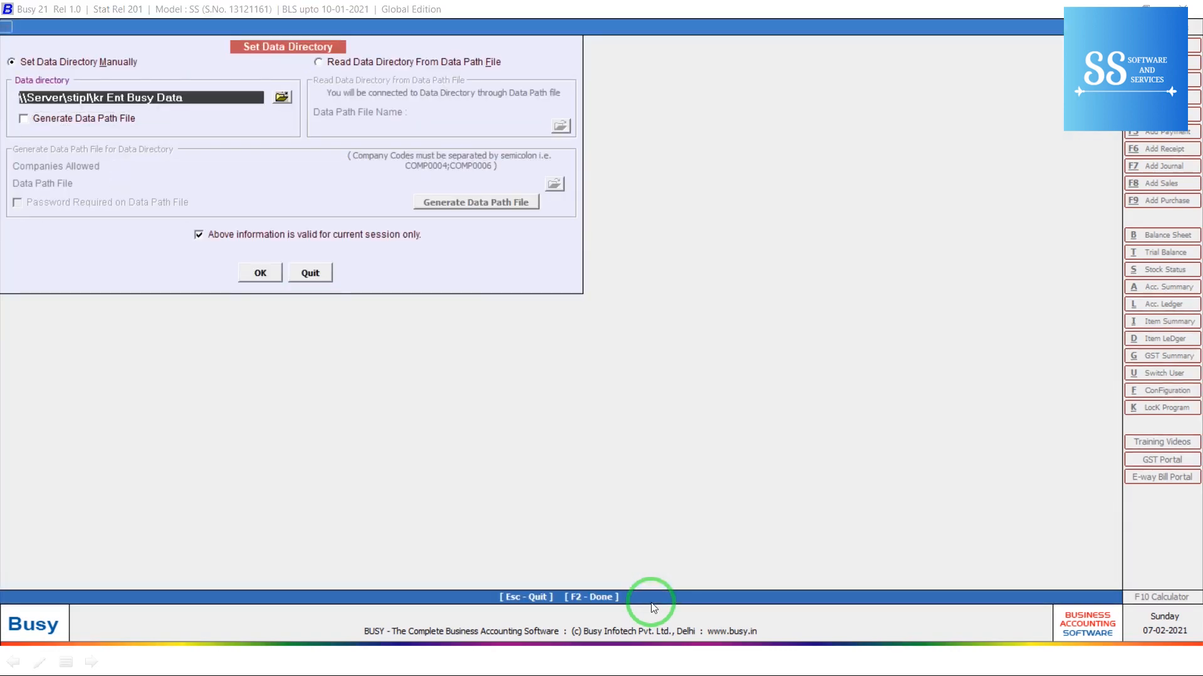
{"action": "left_click", "coordinate": [283, 97]}
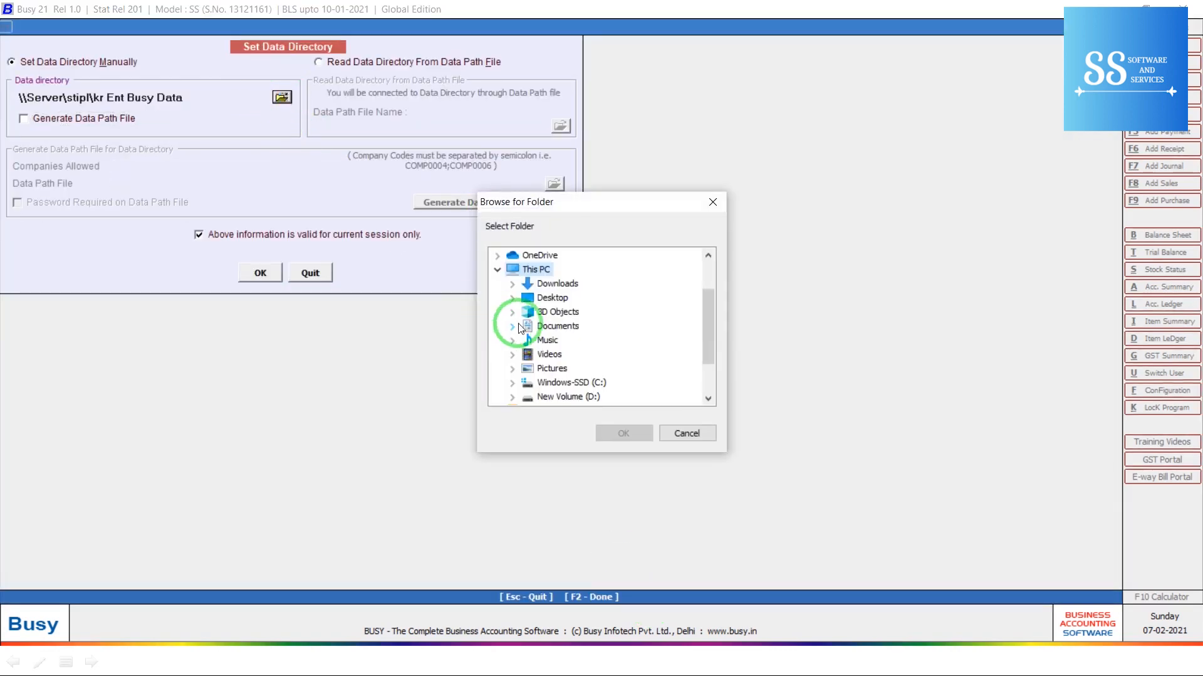
{"action": "left_click", "coordinate": [552, 298]}
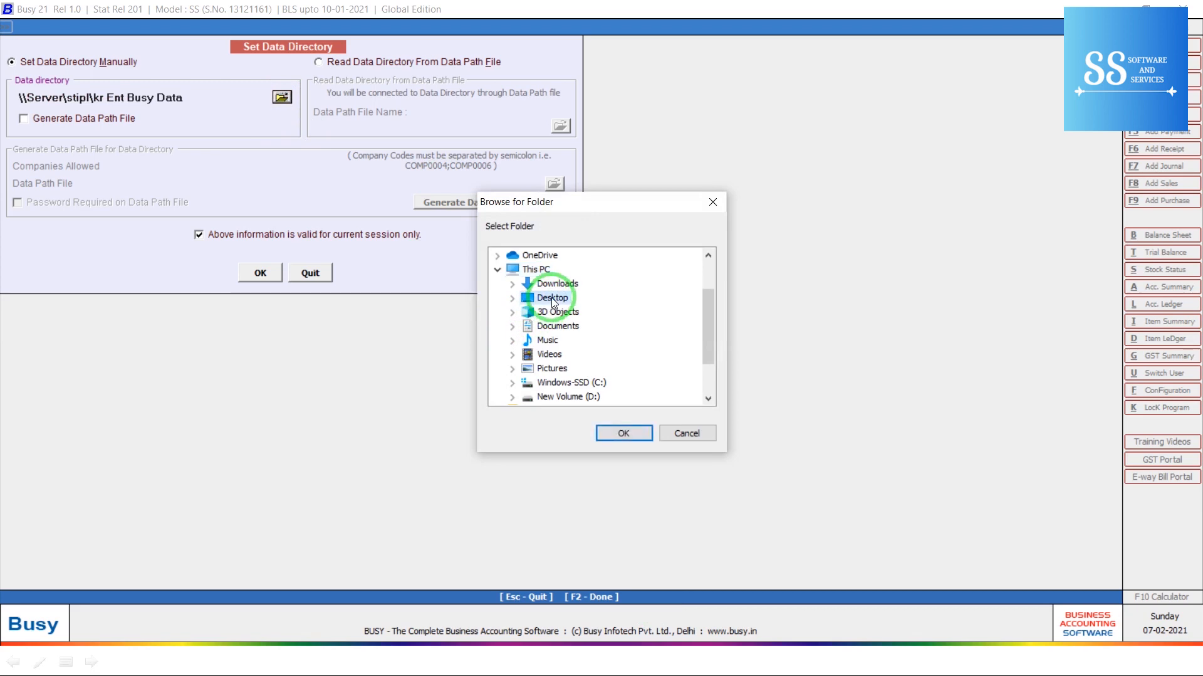
{"action": "double_click", "coordinate": [552, 299]}
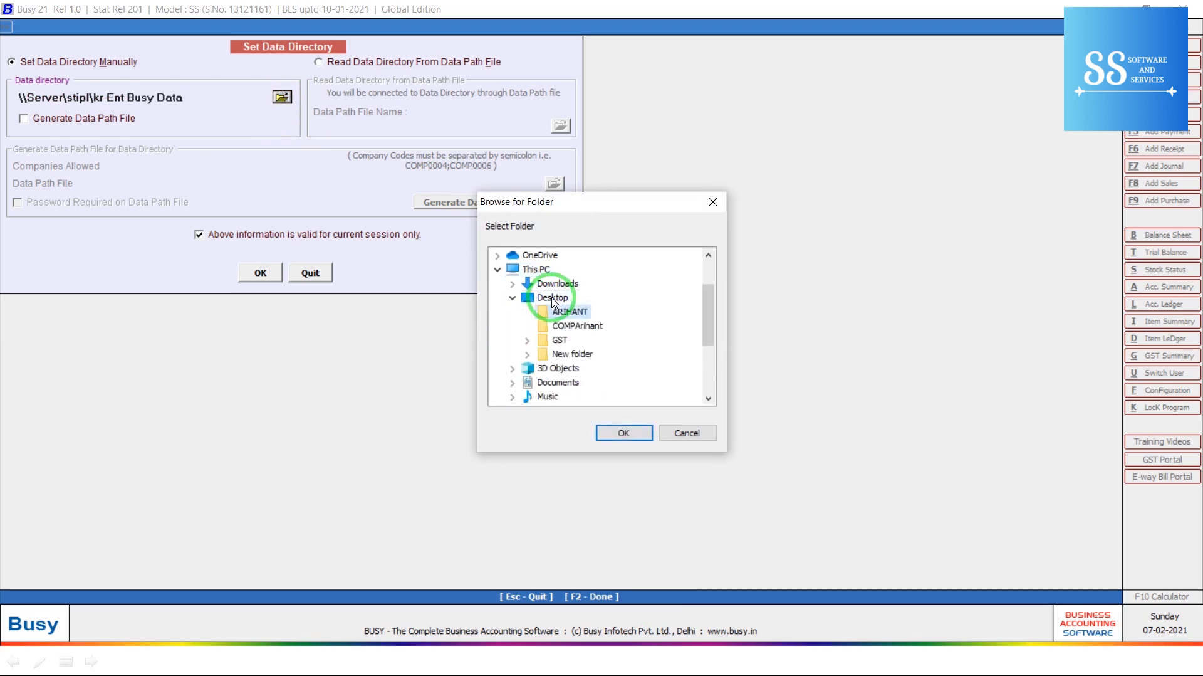
{"action": "left_click", "coordinate": [553, 298]}
{"action": "key", "text": "Return"}
{"action": "key", "text": "Return"}
Step: Open the ARIHANT TRADERS company without taking a backup
{"action": "key", "text": "o"}
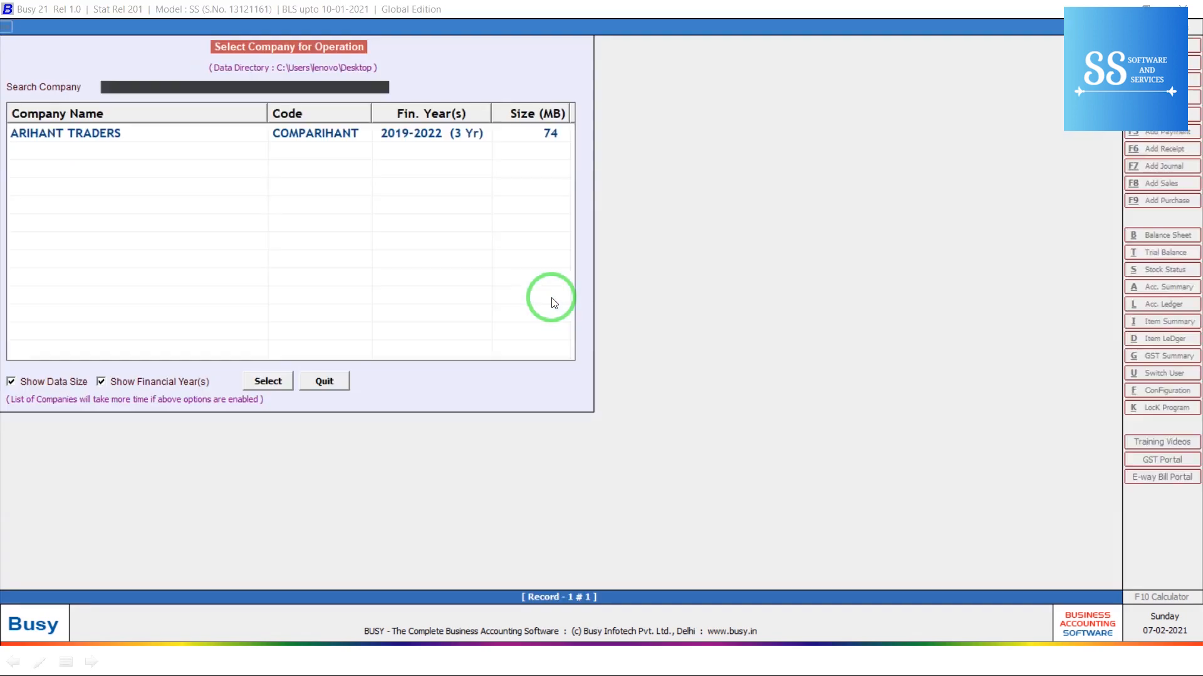
{"action": "key", "text": "Return"}
{"action": "key", "text": "Right"}
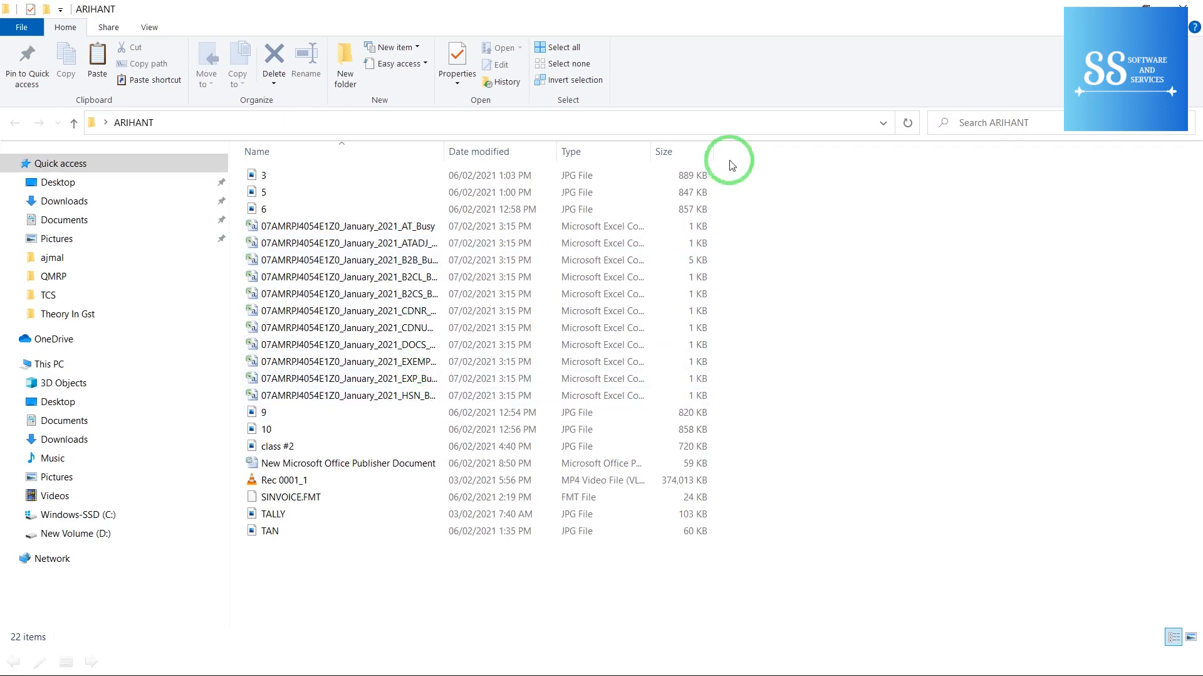
{"action": "left_click", "coordinate": [1198, 5]}
{"action": "key", "text": "alt+Tab"}
{"action": "key", "text": "alt+Tab"}
{"action": "key", "text": "alt+Tab"}
{"action": "key", "text": "alt+Tab"}
{"action": "key", "text": "alt+Tab"}
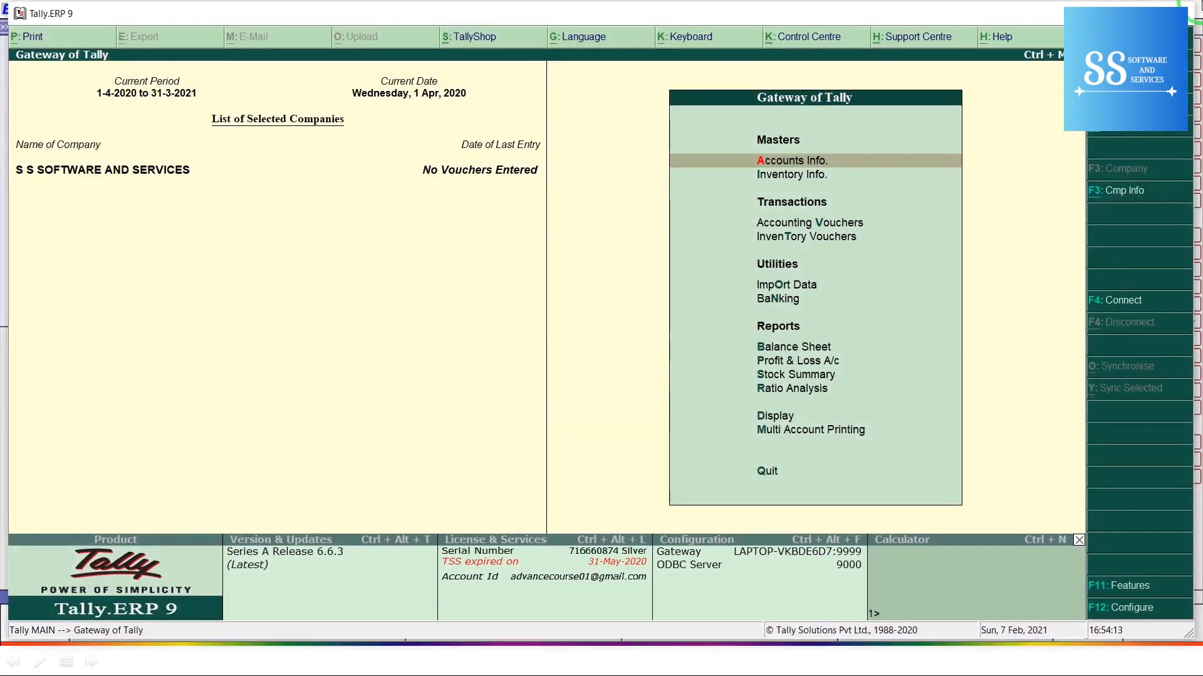
Step: Export GSTR-1 from Display > Statutory Reports > GST in CSV (Comma Delimited) format
{"action": "key", "text": "d"}
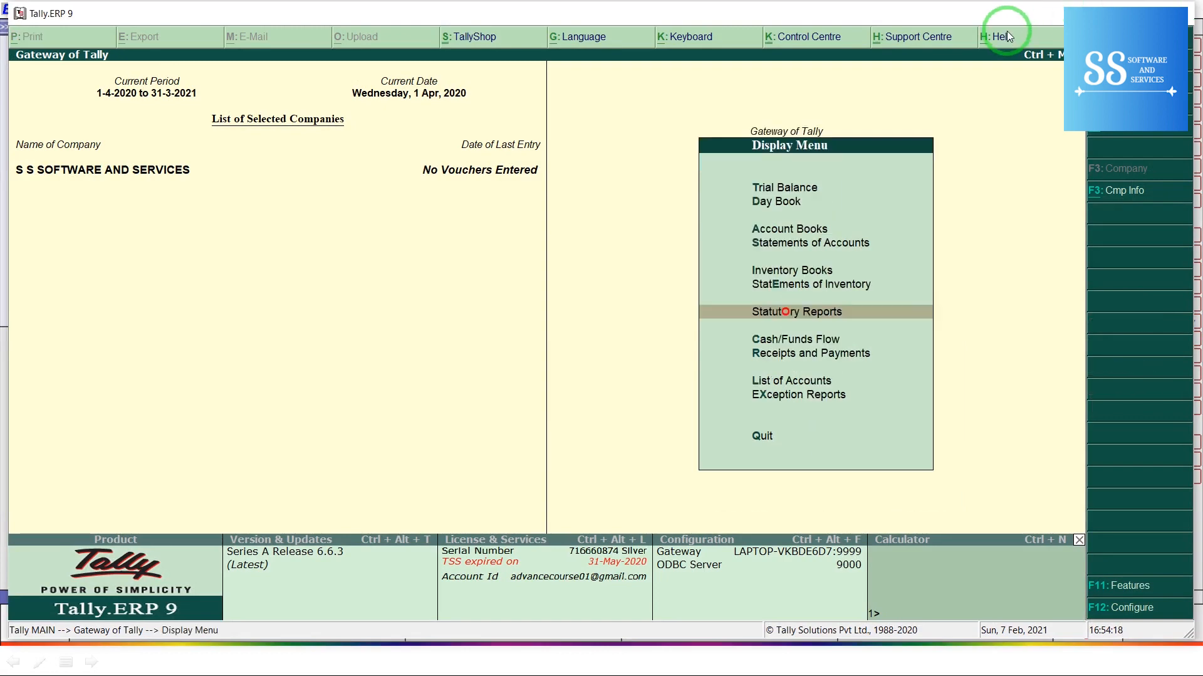
{"action": "key", "text": "o"}
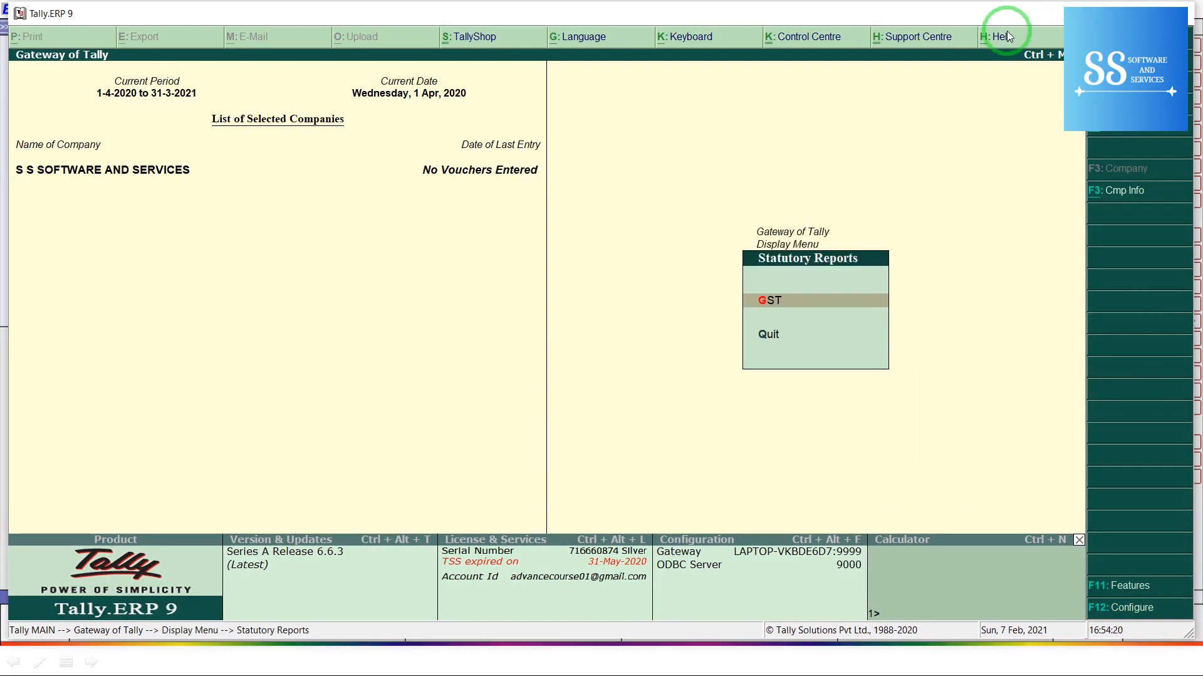
{"action": "key", "text": "g"}
{"action": "key", "text": "1"}
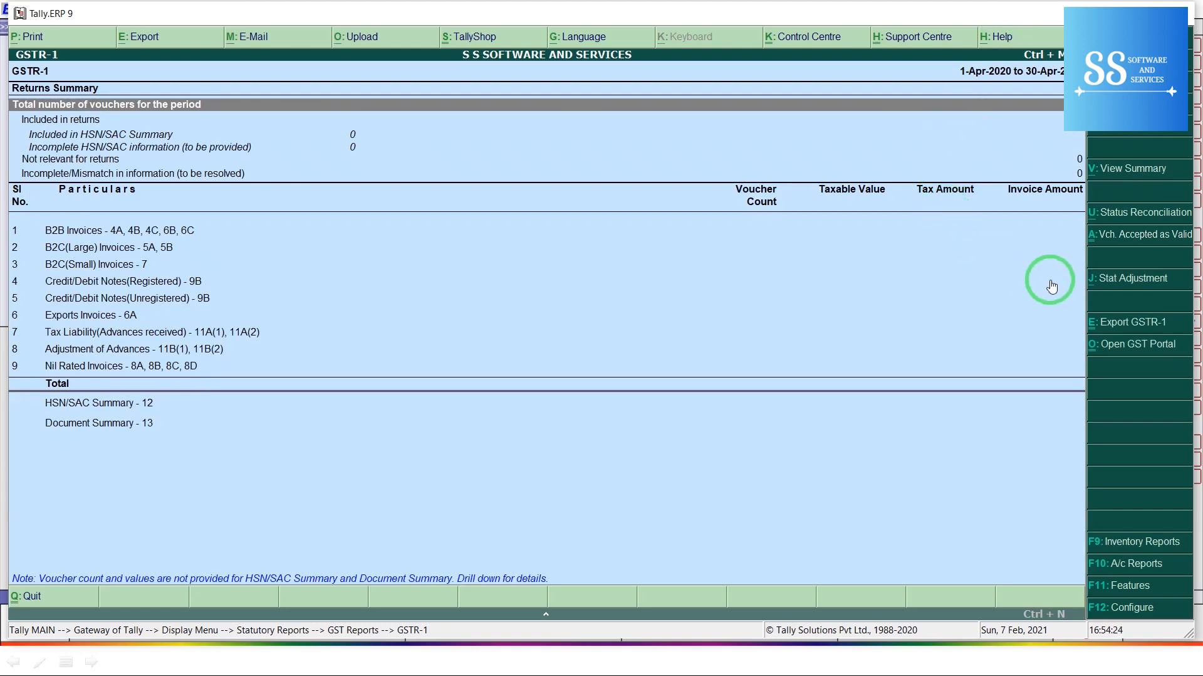
{"action": "left_click", "coordinate": [1141, 322]}
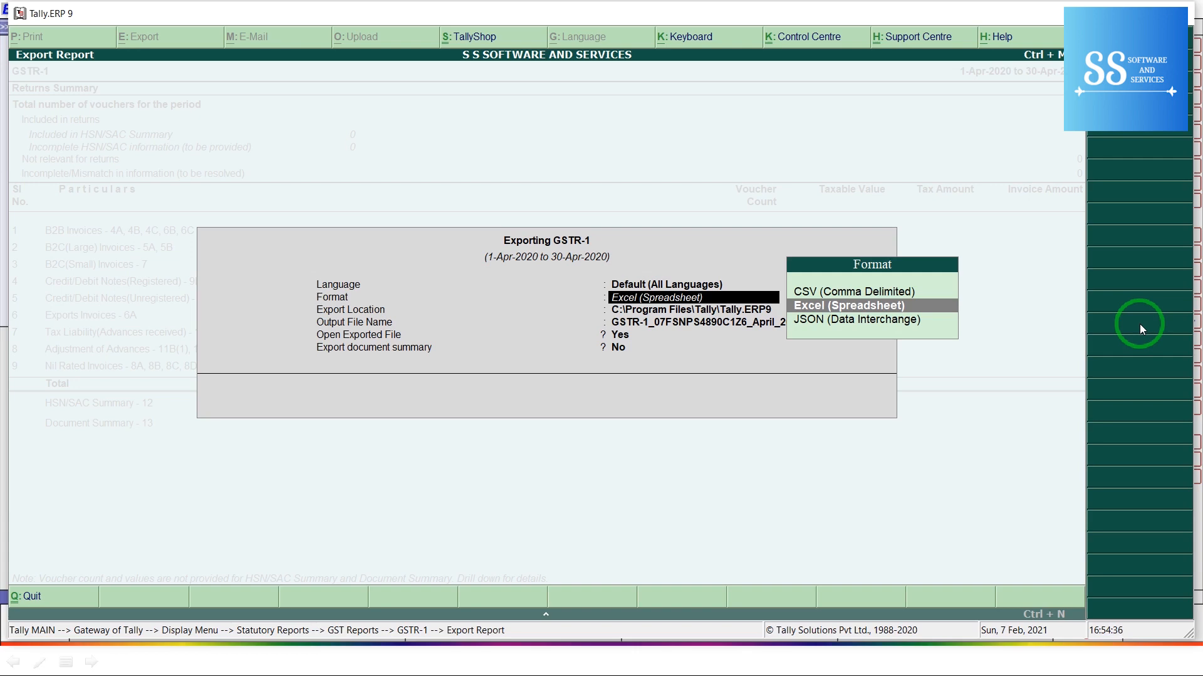
{"action": "key", "text": "Up"}
{"action": "key", "text": "Return"}
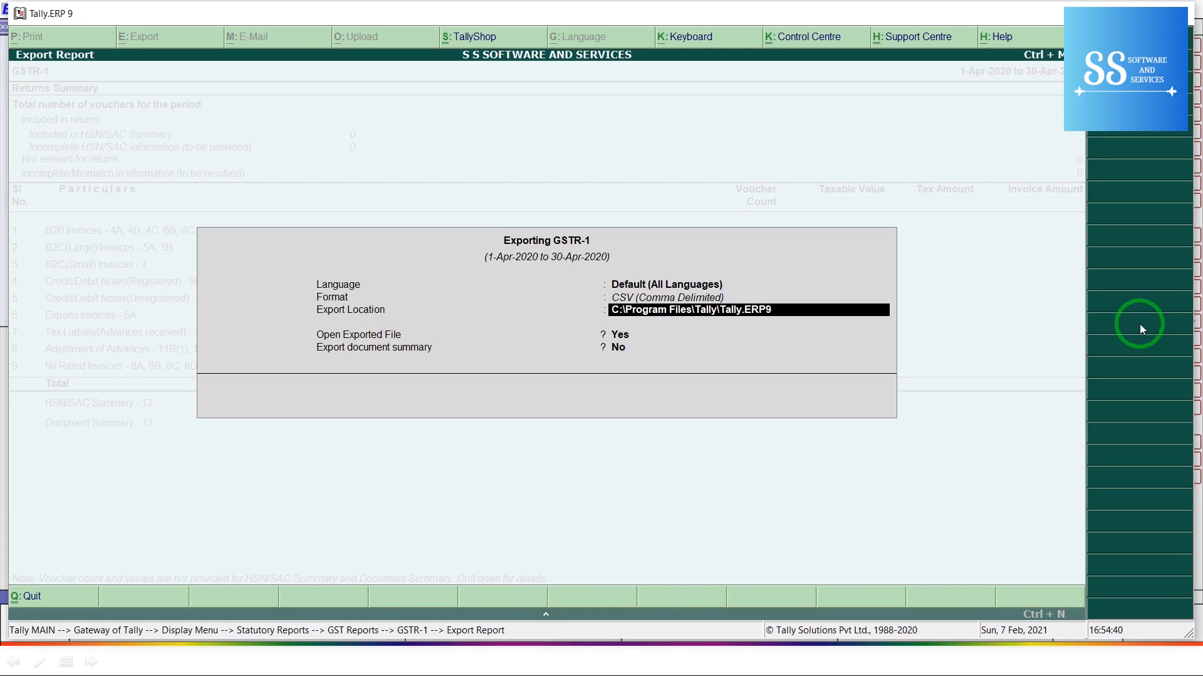
{"action": "key", "text": "super"}
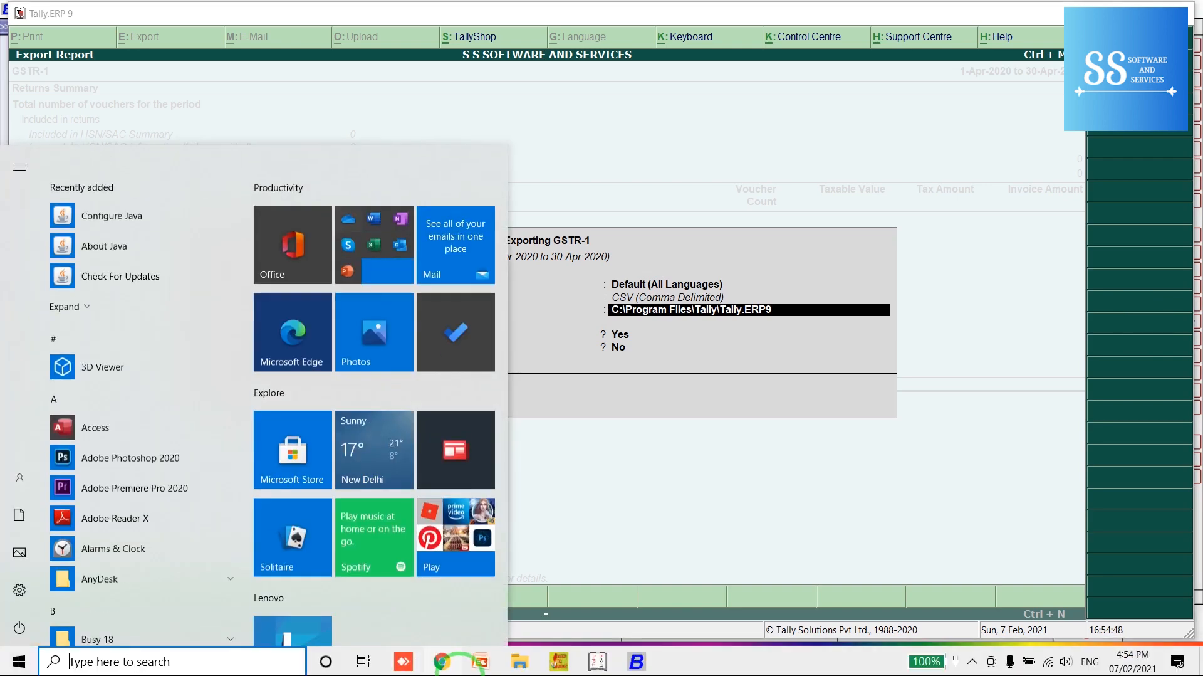
Step: Import the January_2021_B2B_Busy CSV from the Desktop's ARIHANT folder
{"action": "left_click", "coordinate": [572, 663]}
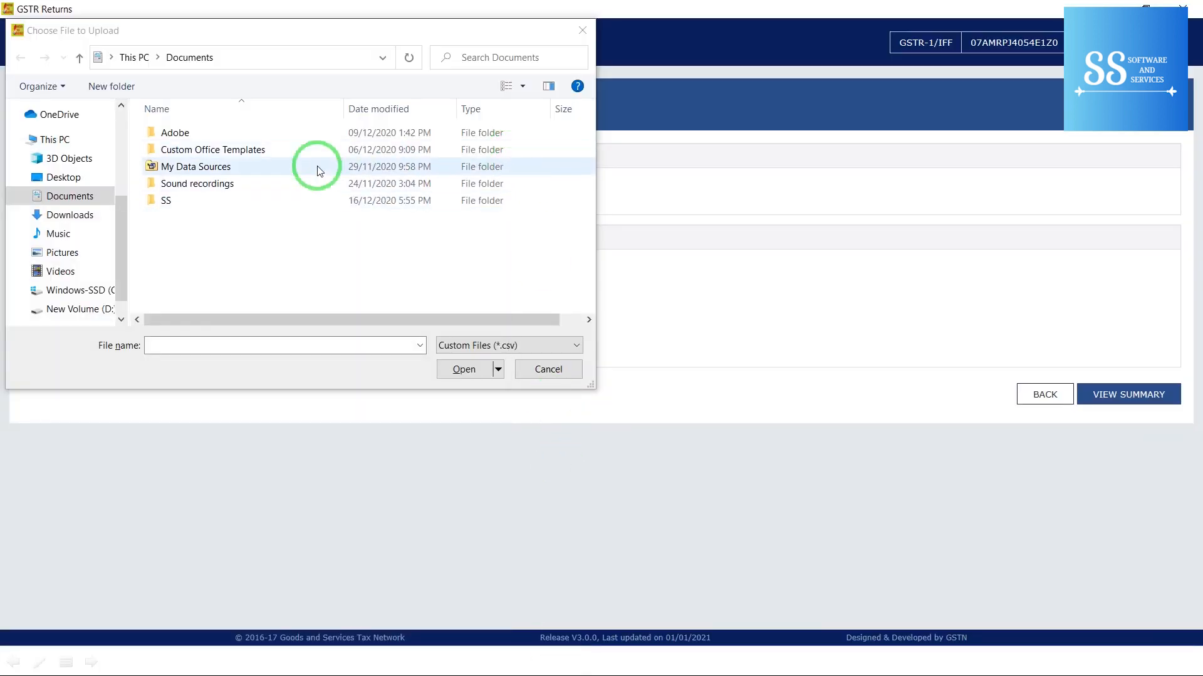
{"action": "left_click", "coordinate": [67, 183]}
{"action": "left_click", "coordinate": [183, 141]}
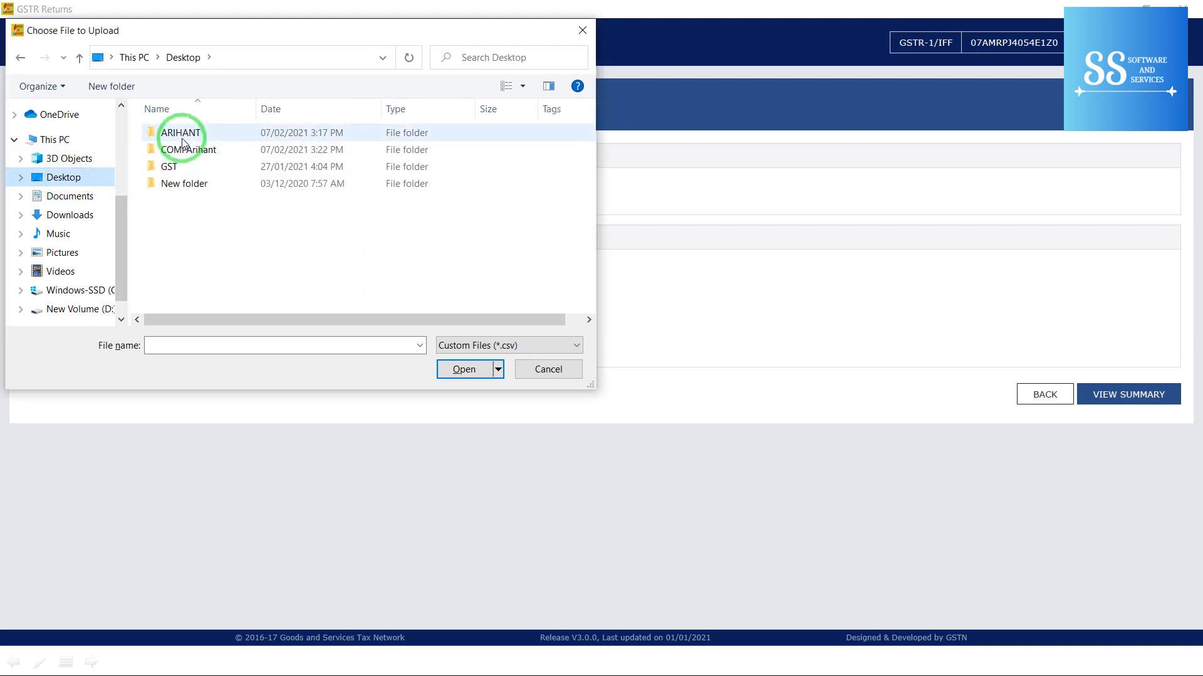
{"action": "double_click", "coordinate": [183, 141]}
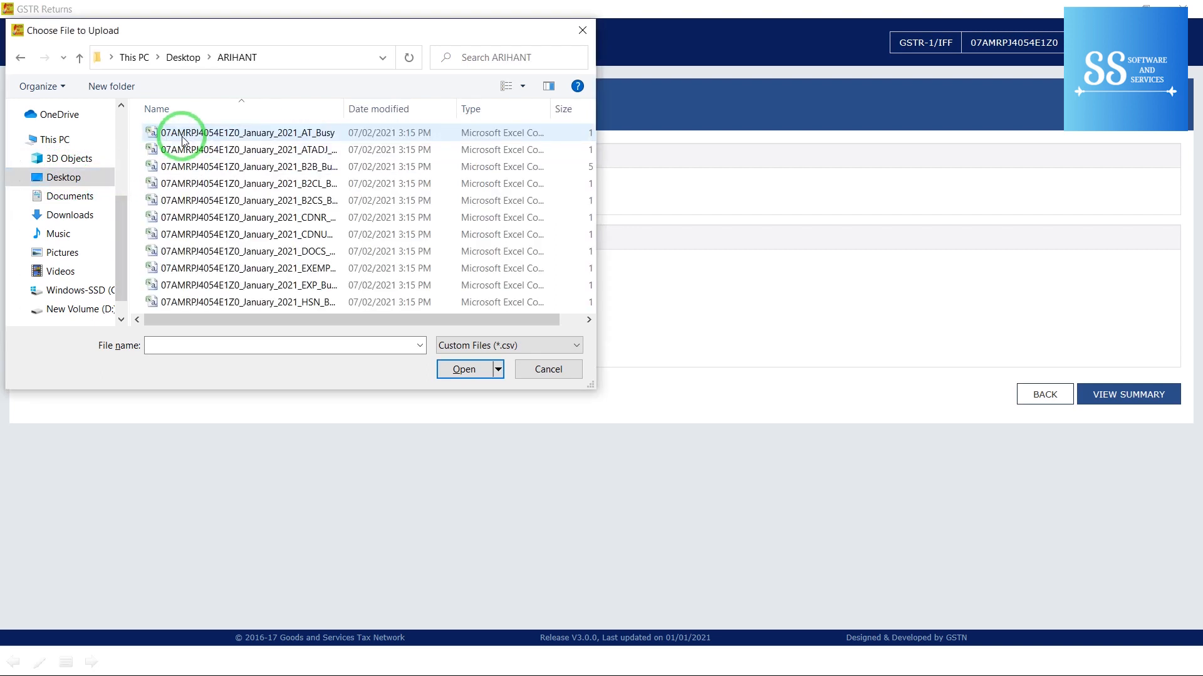
{"action": "left_click", "coordinate": [334, 166]}
{"action": "double_click", "coordinate": [333, 167]}
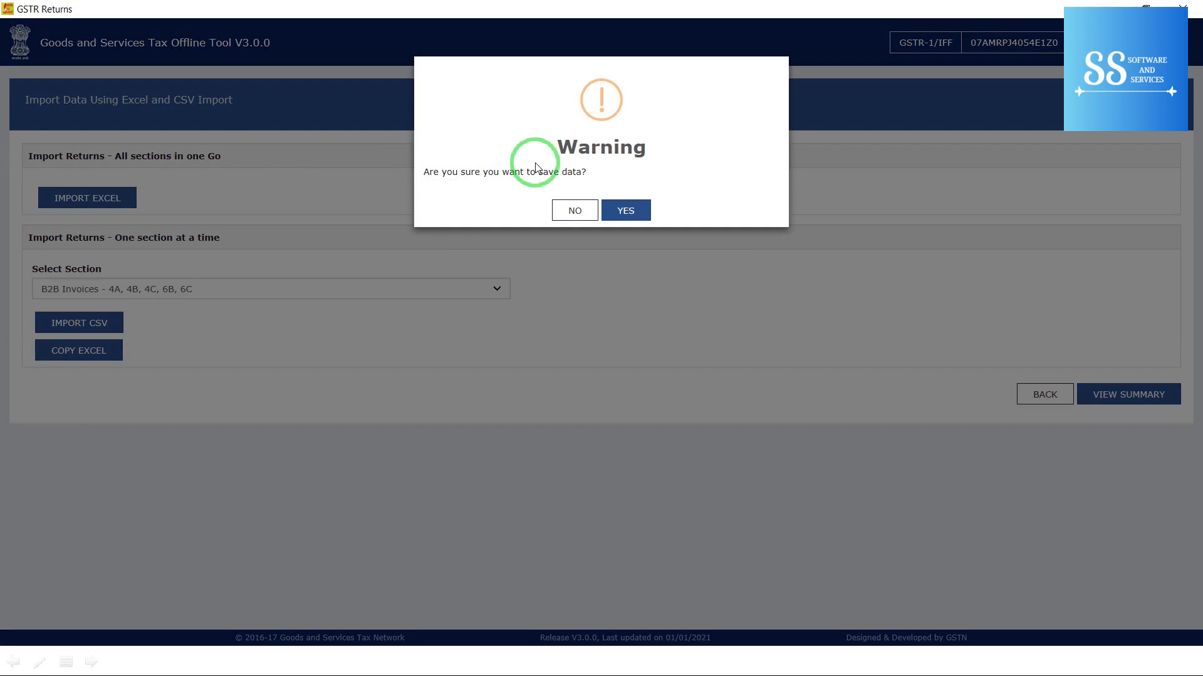
Step: Save the imported B2B data and view the summary of 37 B2B invoices
{"action": "left_click", "coordinate": [635, 209]}
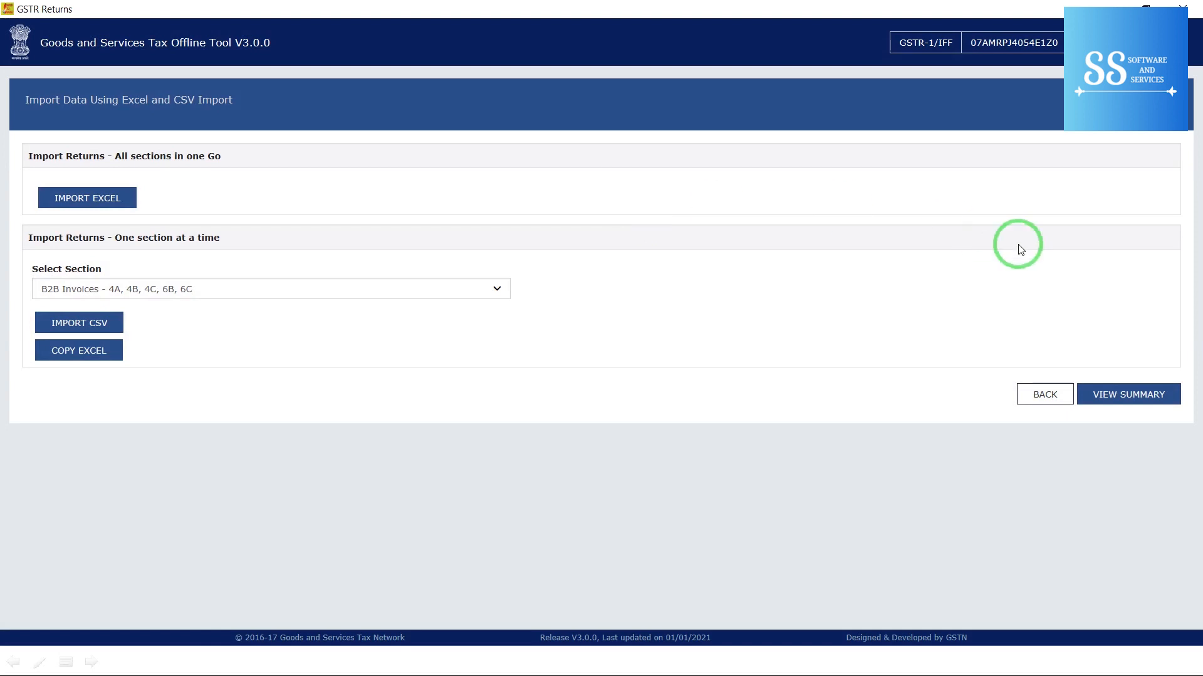
{"action": "left_click", "coordinate": [1106, 391]}
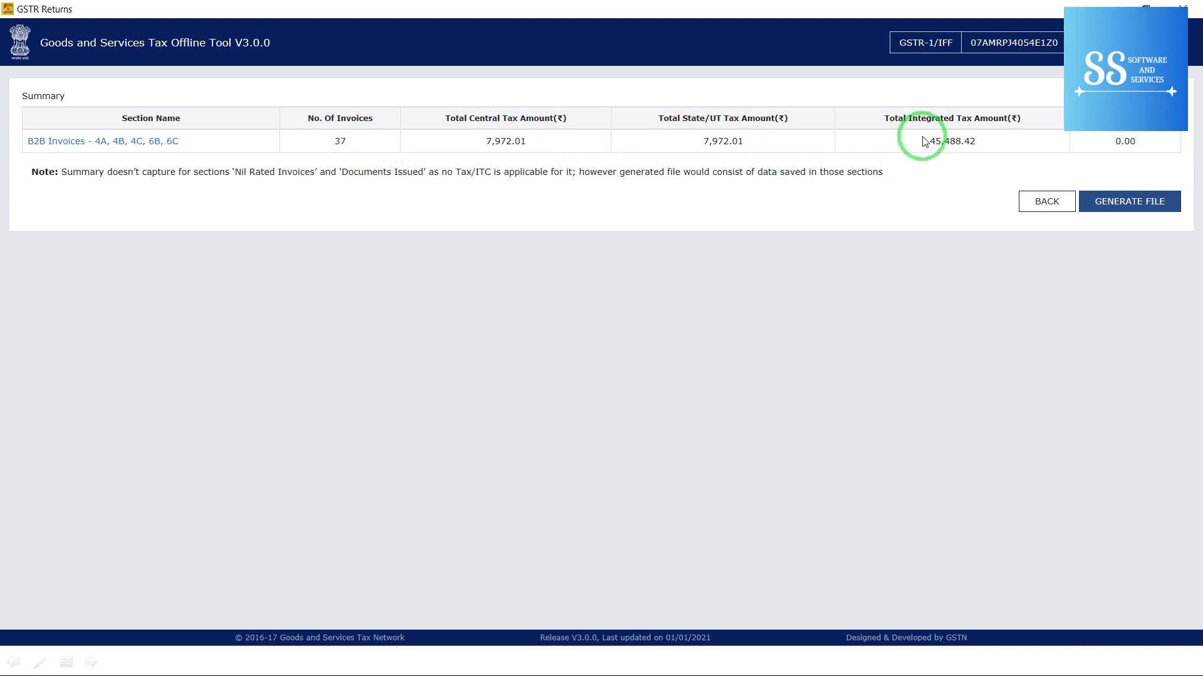
Step: Generate the offline.json GSTR-1 file and save the 7.00 KB download to the Desktop
{"action": "left_click", "coordinate": [1120, 201]}
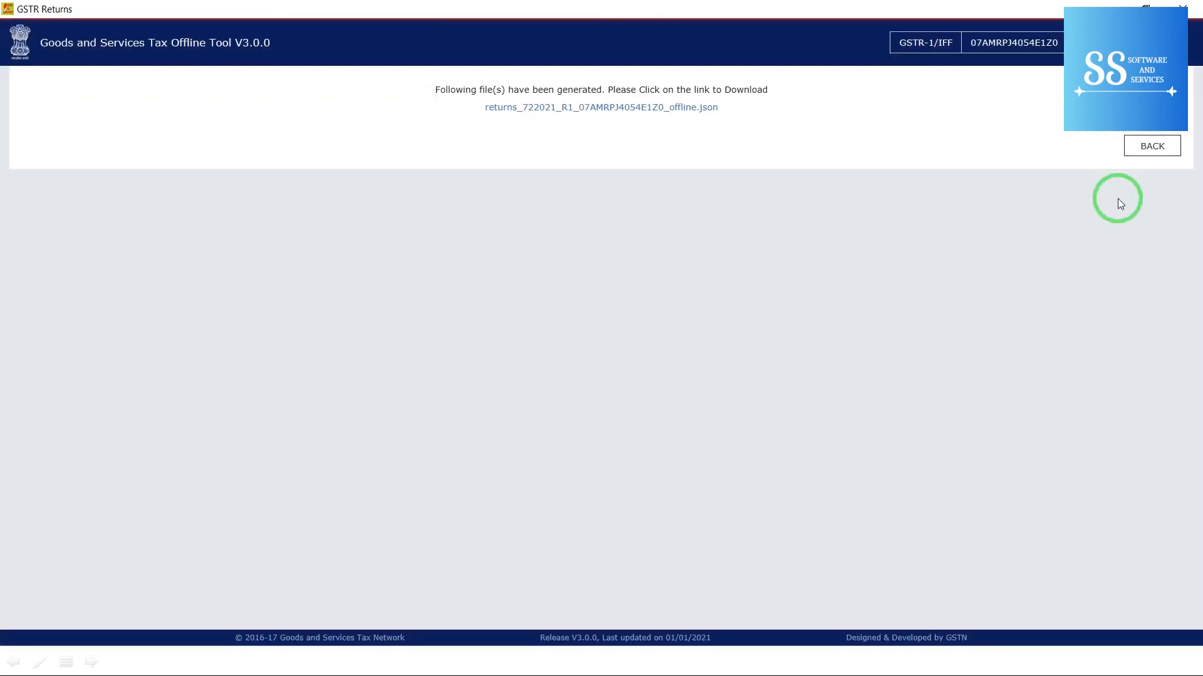
{"action": "left_click", "coordinate": [693, 109]}
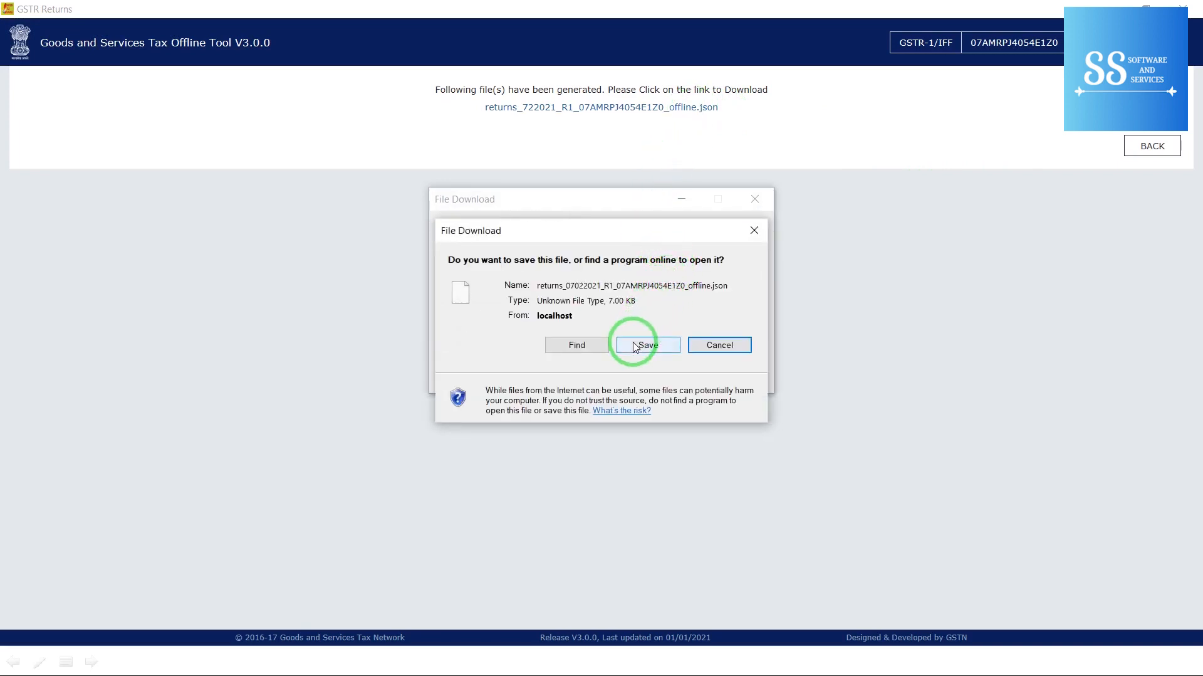
{"action": "left_click", "coordinate": [636, 346]}
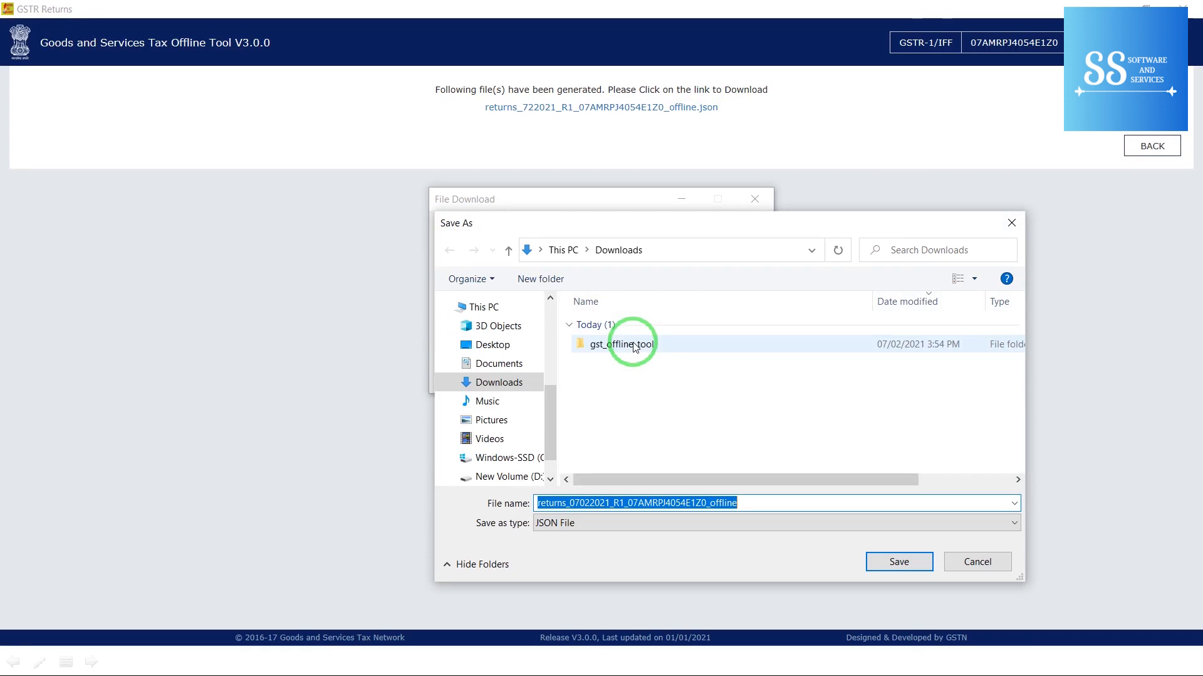
{"action": "left_click", "coordinate": [502, 353]}
{"action": "left_click", "coordinate": [891, 566]}
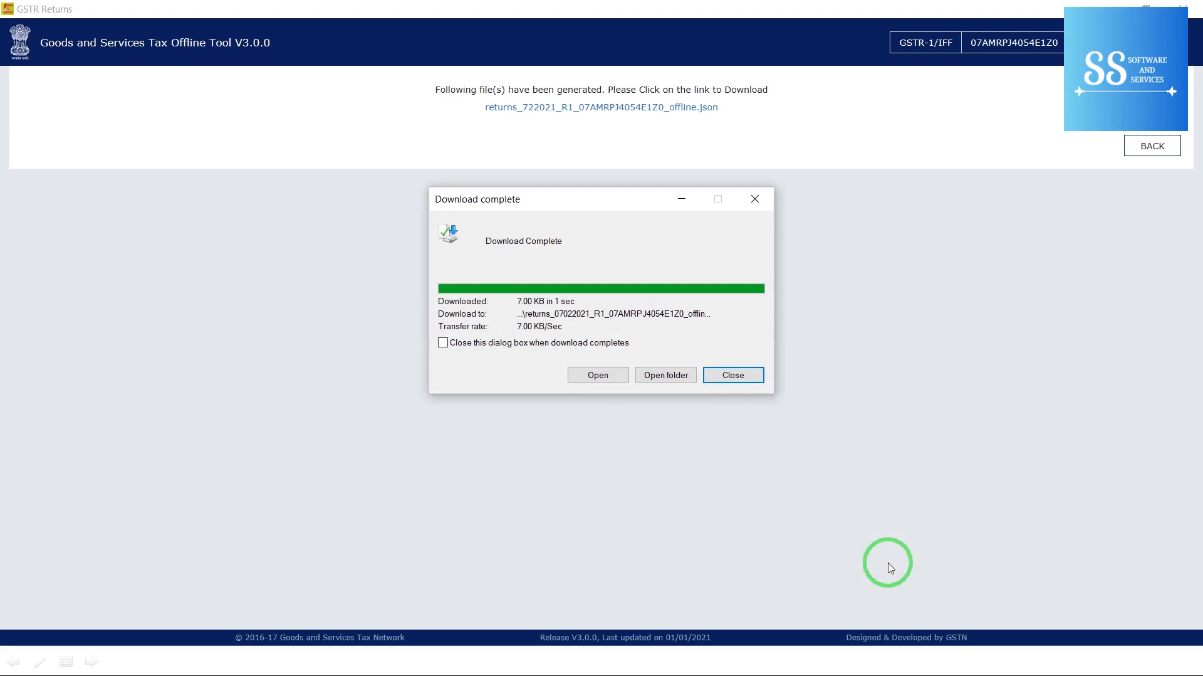
{"action": "left_click", "coordinate": [742, 376]}
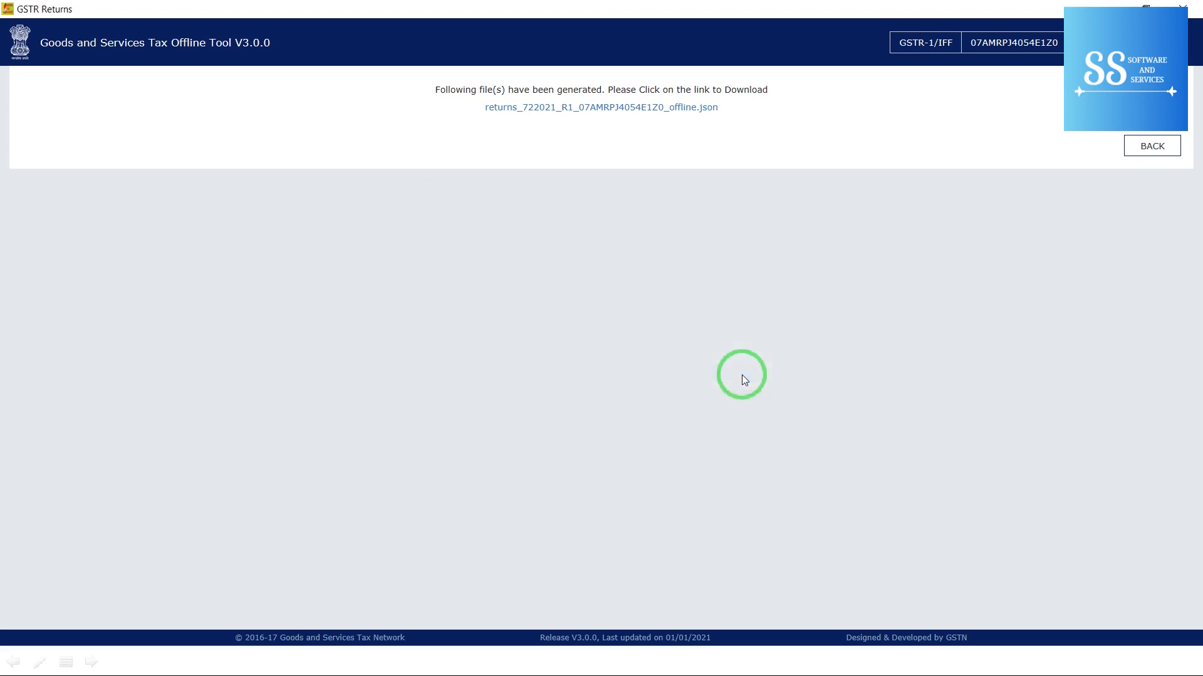
Step: Switch to the GST Portal in Chrome and log in, postponing the Aadhaar reminder
{"action": "key", "text": "super"}
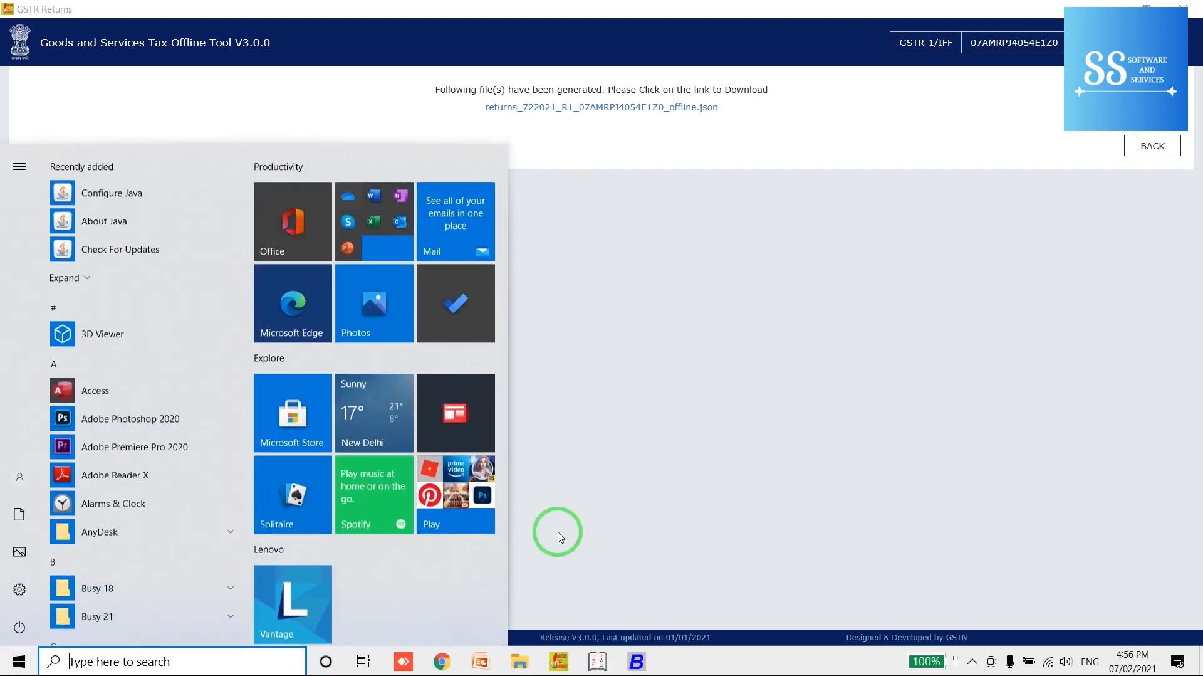
{"action": "left_click", "coordinate": [443, 661]}
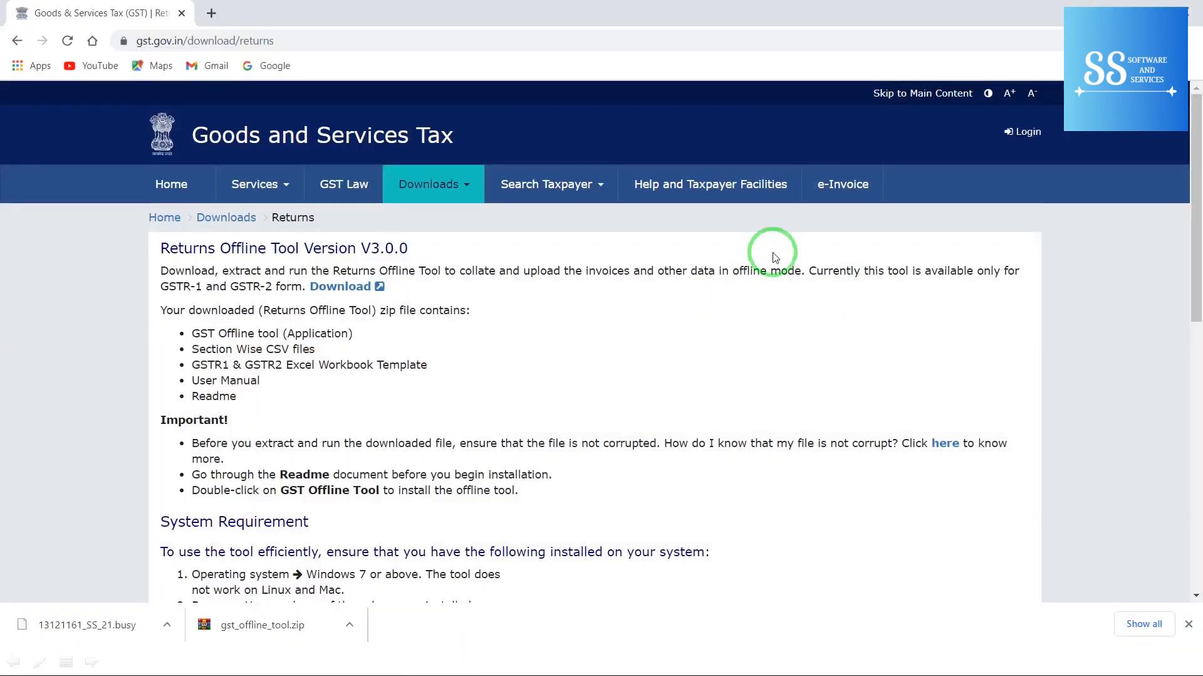
{"action": "left_click", "coordinate": [1025, 133]}
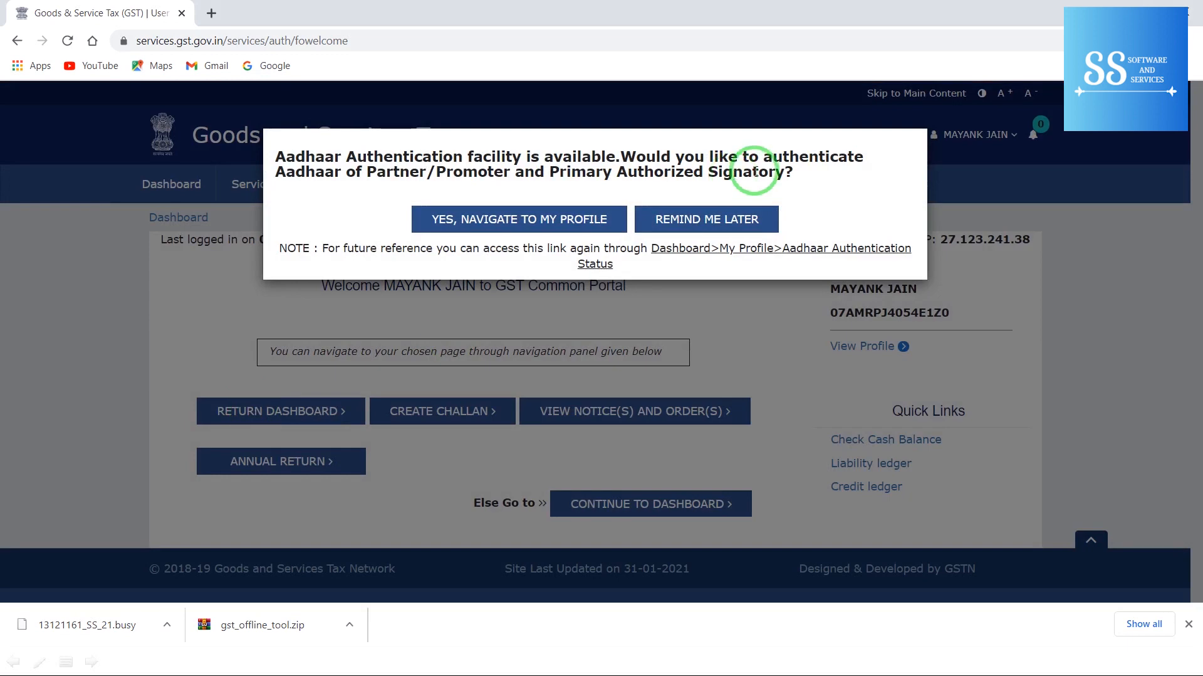
{"action": "left_click", "coordinate": [709, 217]}
Step: Search the Return Dashboard for January 2020-21 and scroll to the GSTR-1/IFF tile
{"action": "left_click", "coordinate": [302, 406]}
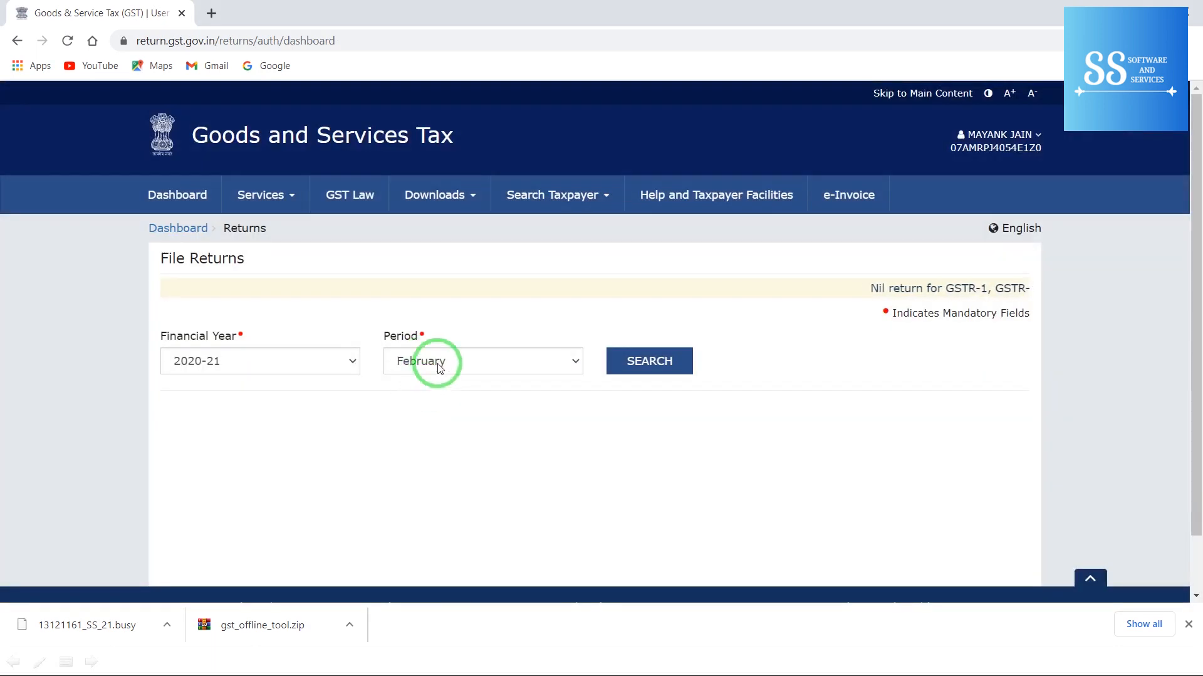
{"action": "left_click", "coordinate": [438, 363]}
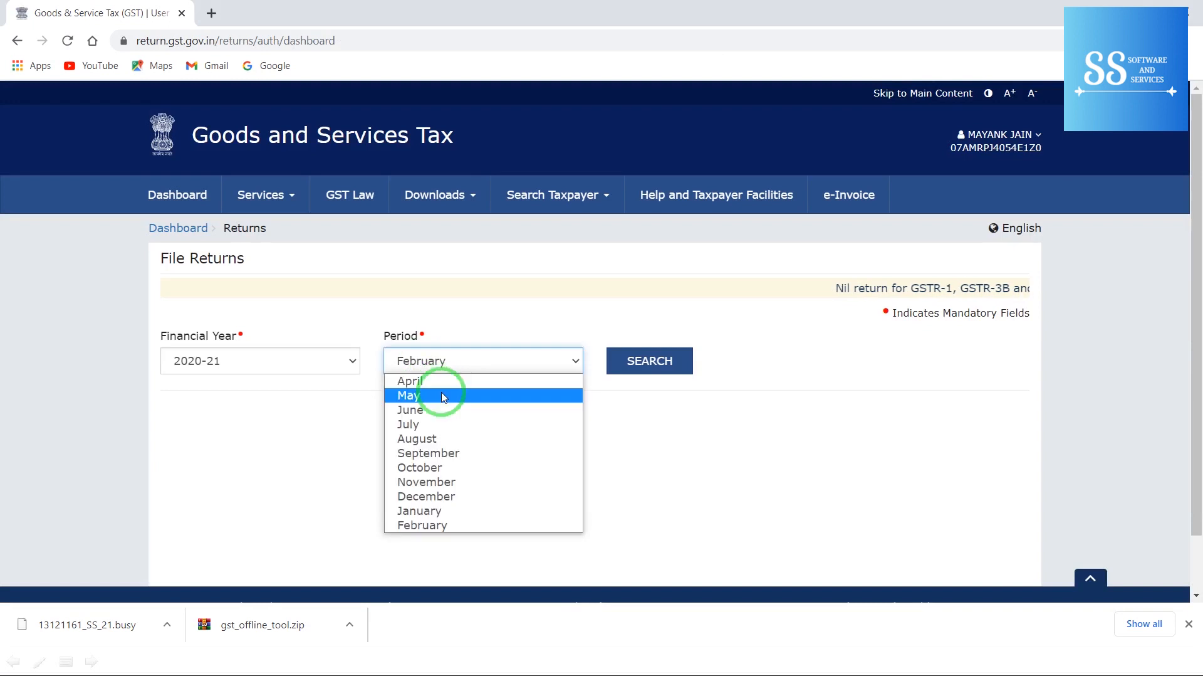
{"action": "left_click", "coordinate": [419, 511]}
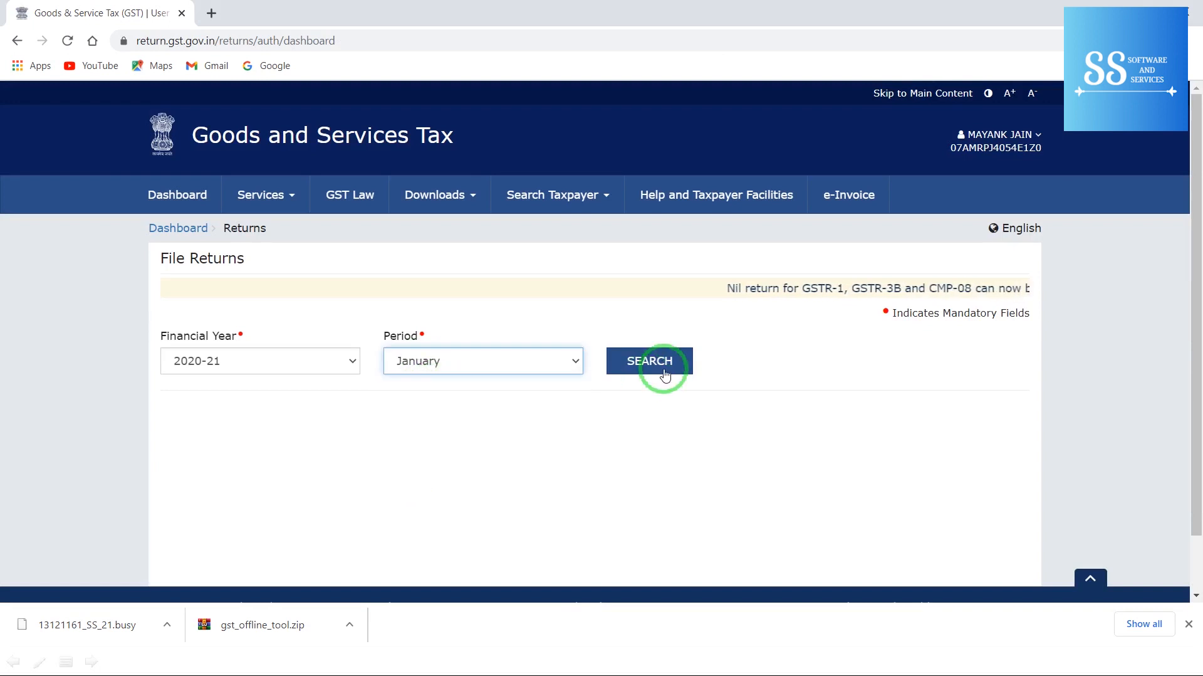
{"action": "left_click", "coordinate": [665, 375]}
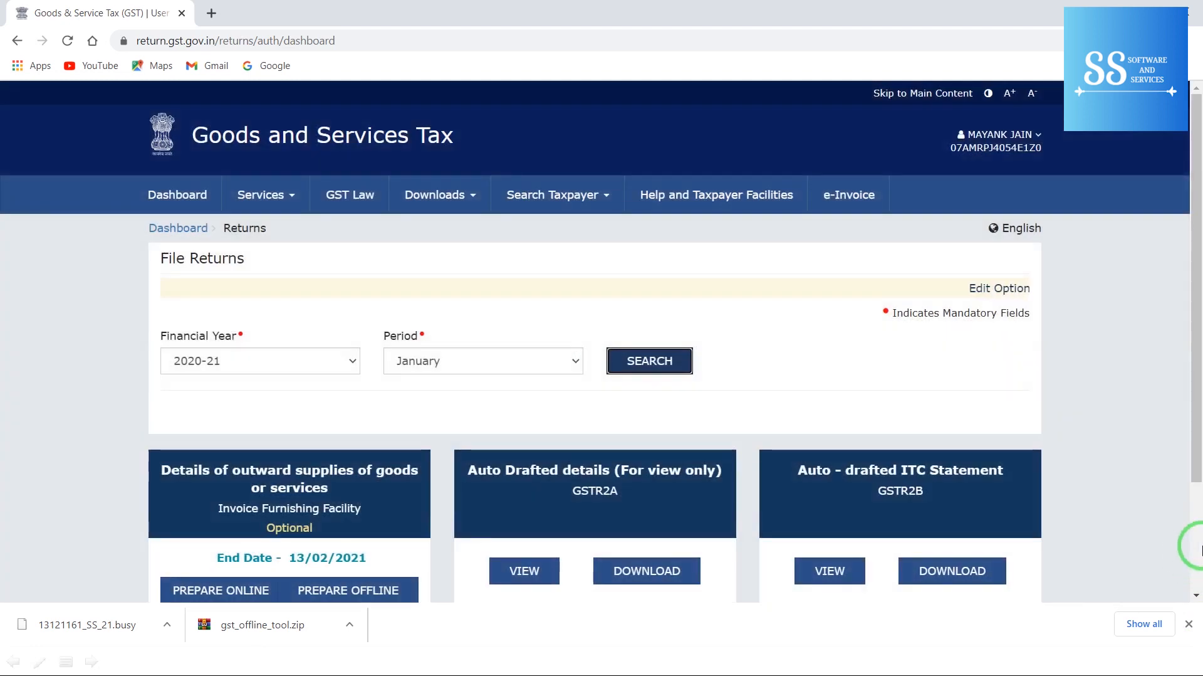
{"action": "scroll", "coordinate": [1201, 547], "scroll_direction": "down", "scroll_amount": 3}
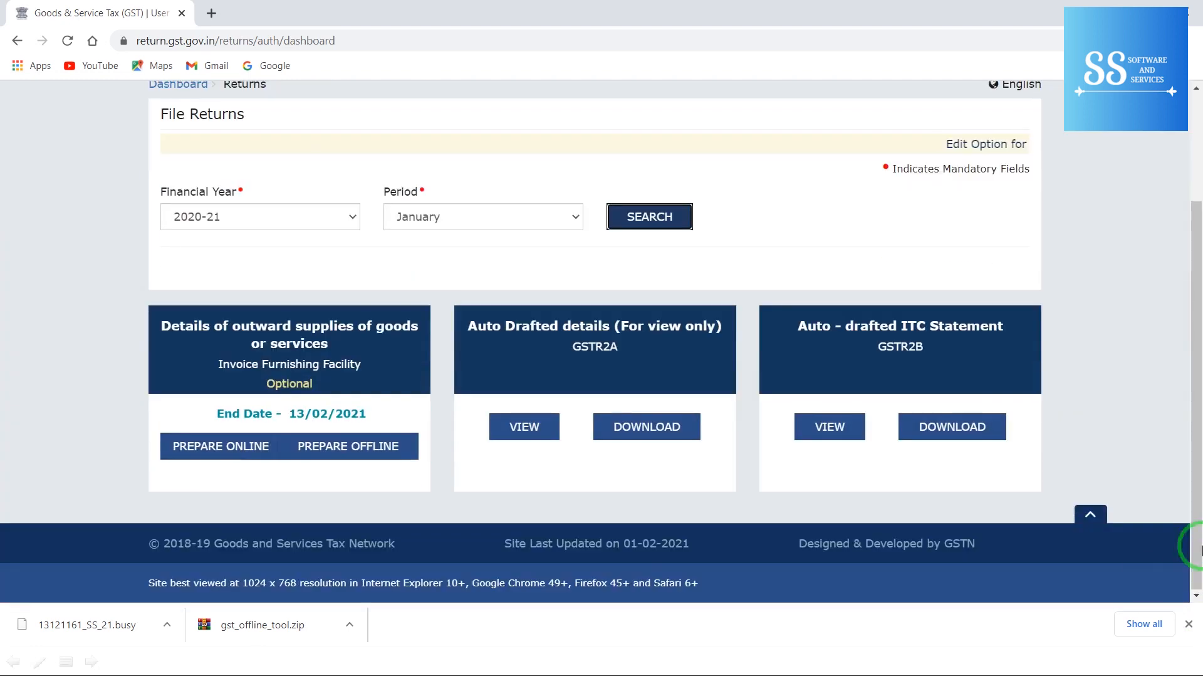
Step: Upload the generated IFF JSON file, confirm it shows Processed, and return to the dashboard
{"action": "left_click", "coordinate": [346, 448]}
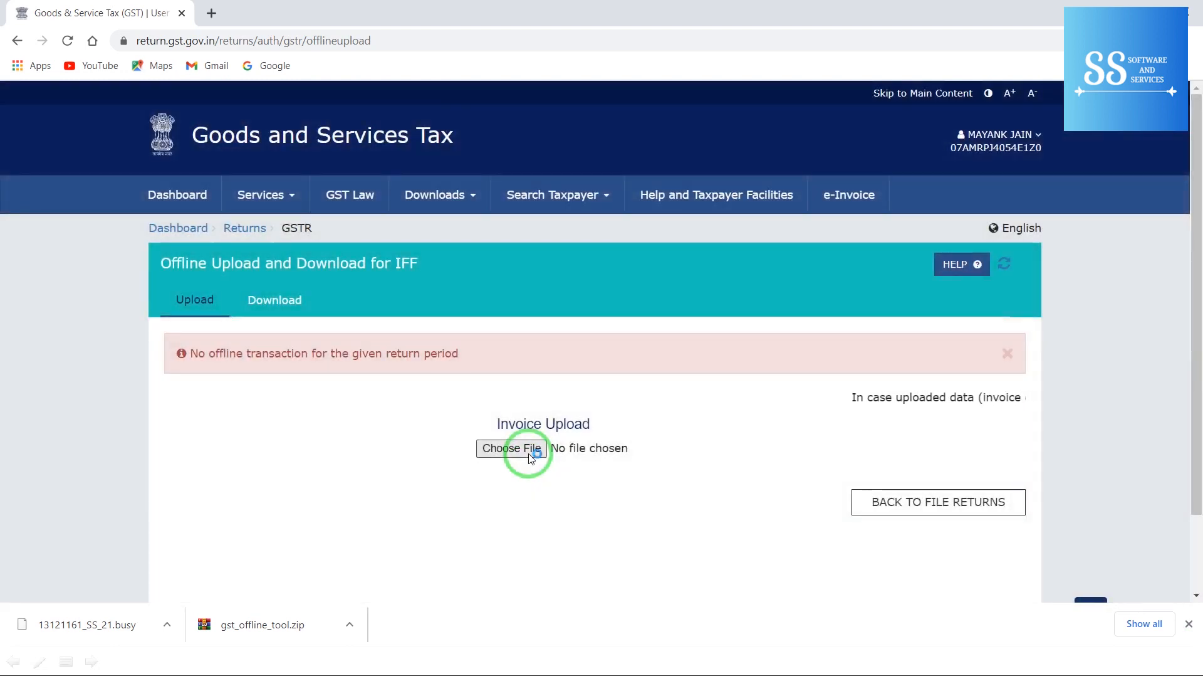
{"action": "left_click", "coordinate": [528, 450]}
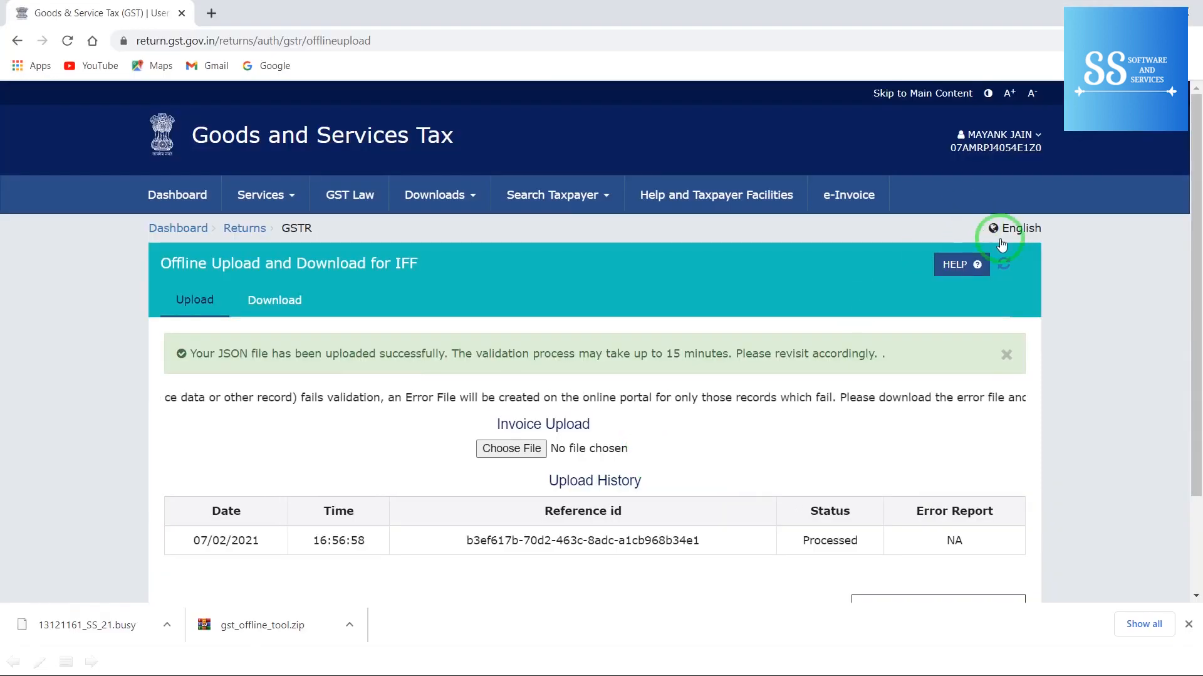
{"action": "left_click", "coordinate": [1004, 266]}
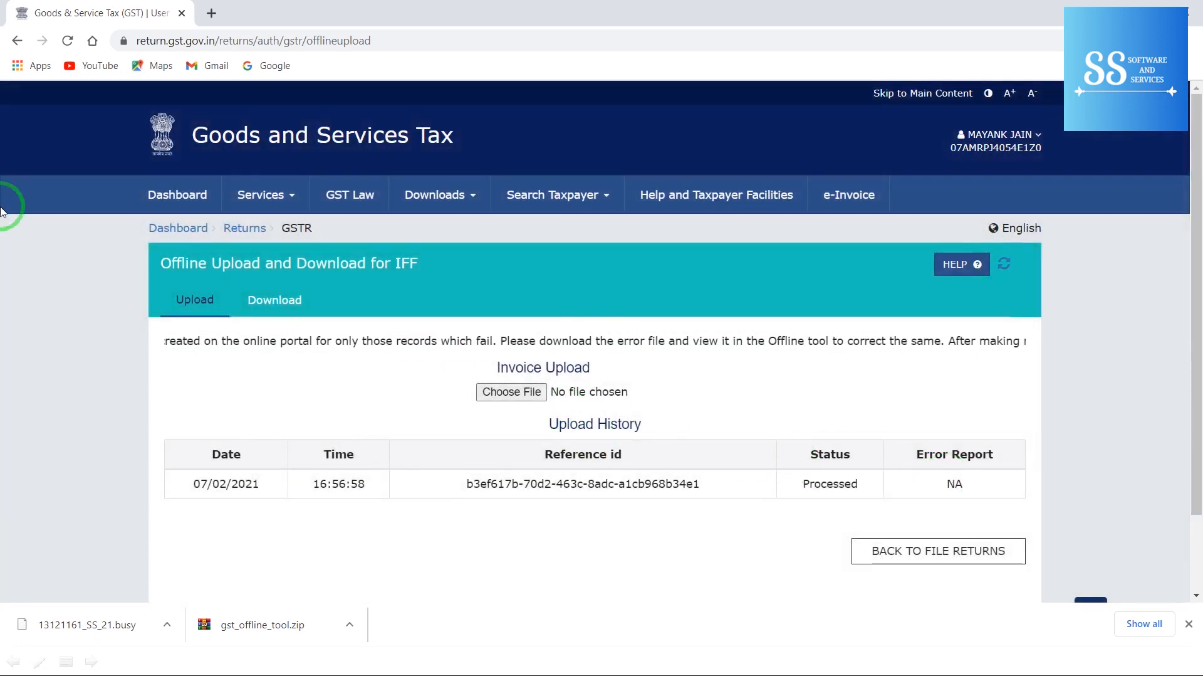
{"action": "left_click", "coordinate": [183, 229]}
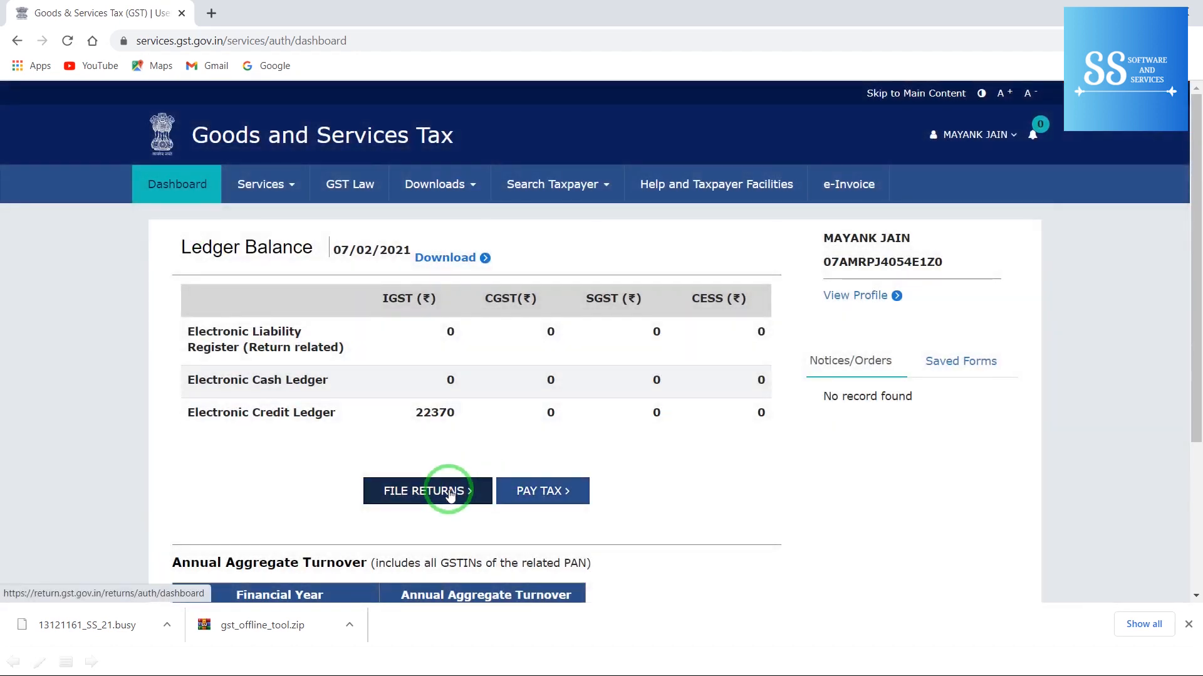
Step: Search returns for January 2020-21 and open the IFF outward supplies details showing 37 B2B invoices
{"action": "left_click", "coordinate": [450, 493]}
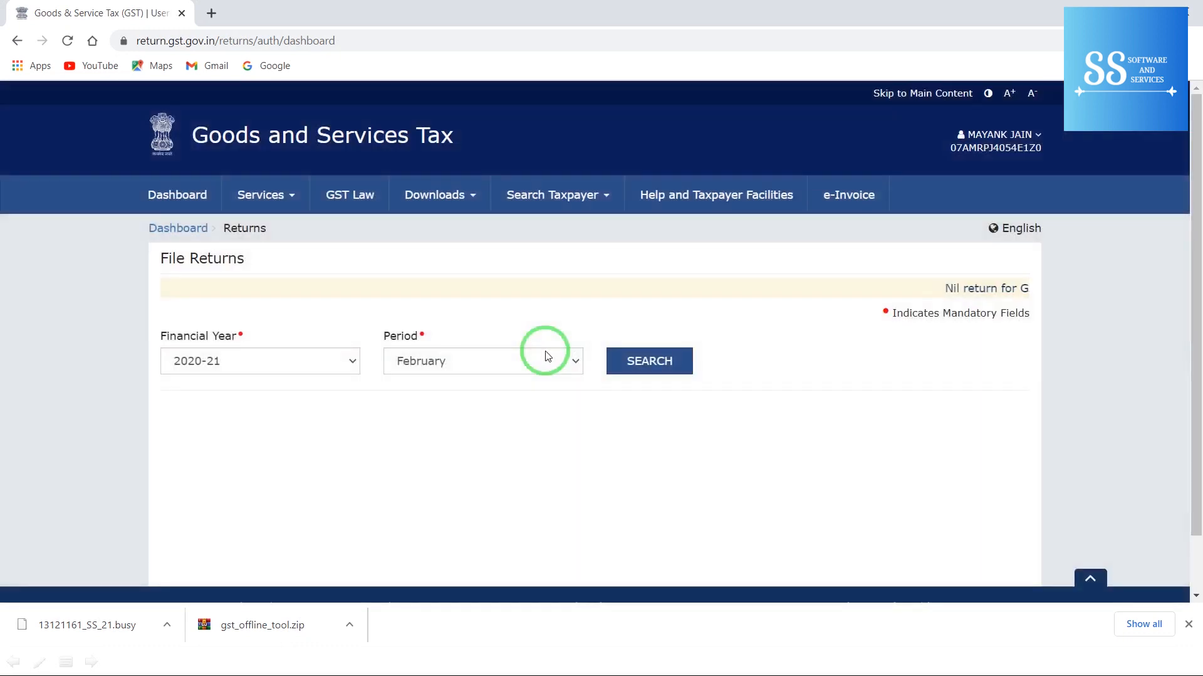
{"action": "left_click", "coordinate": [544, 365]}
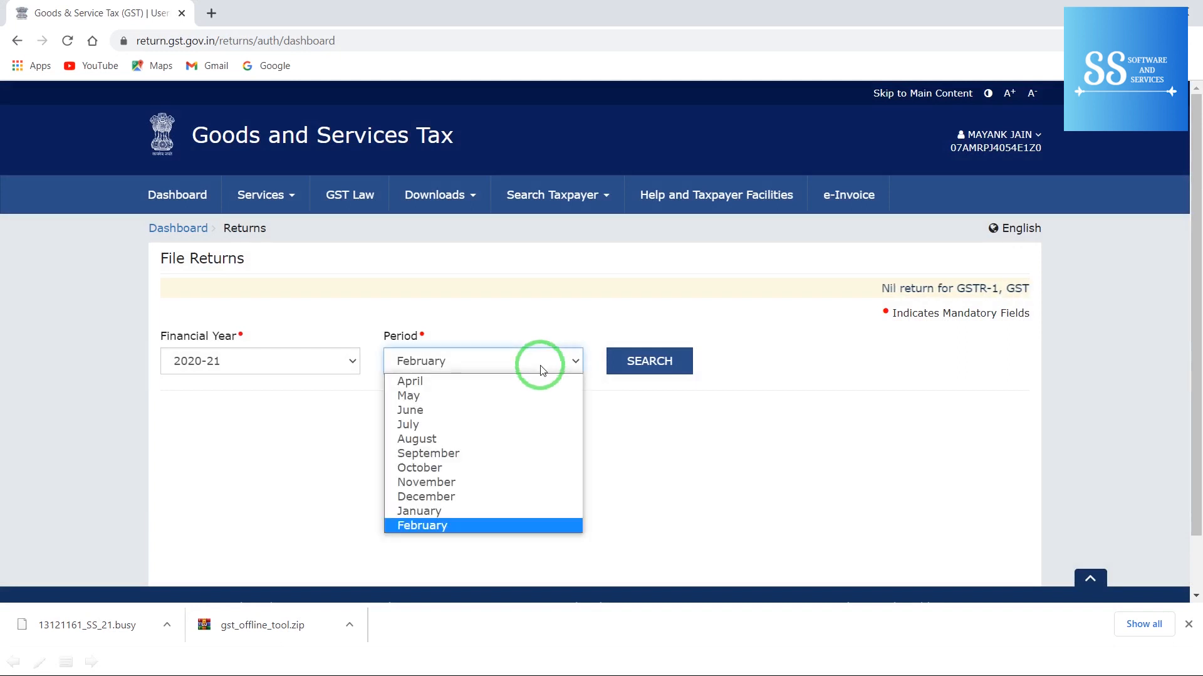
{"action": "left_click", "coordinate": [464, 511]}
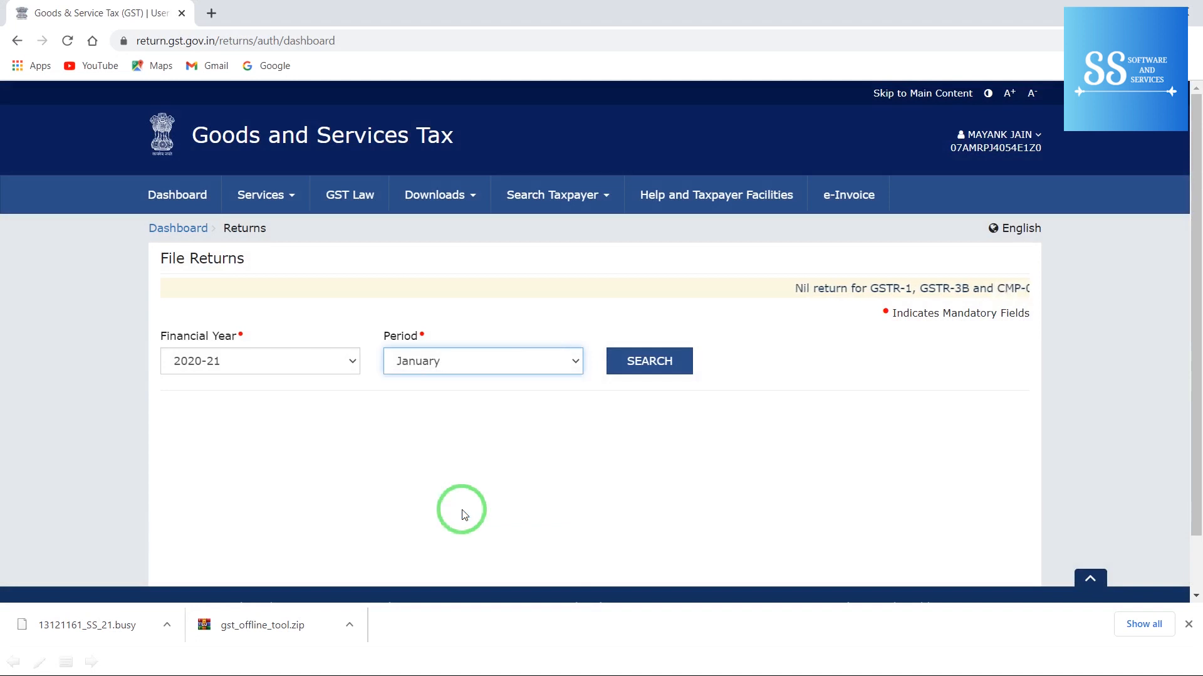
{"action": "left_click", "coordinate": [630, 374]}
{"action": "left_click", "coordinate": [633, 366]}
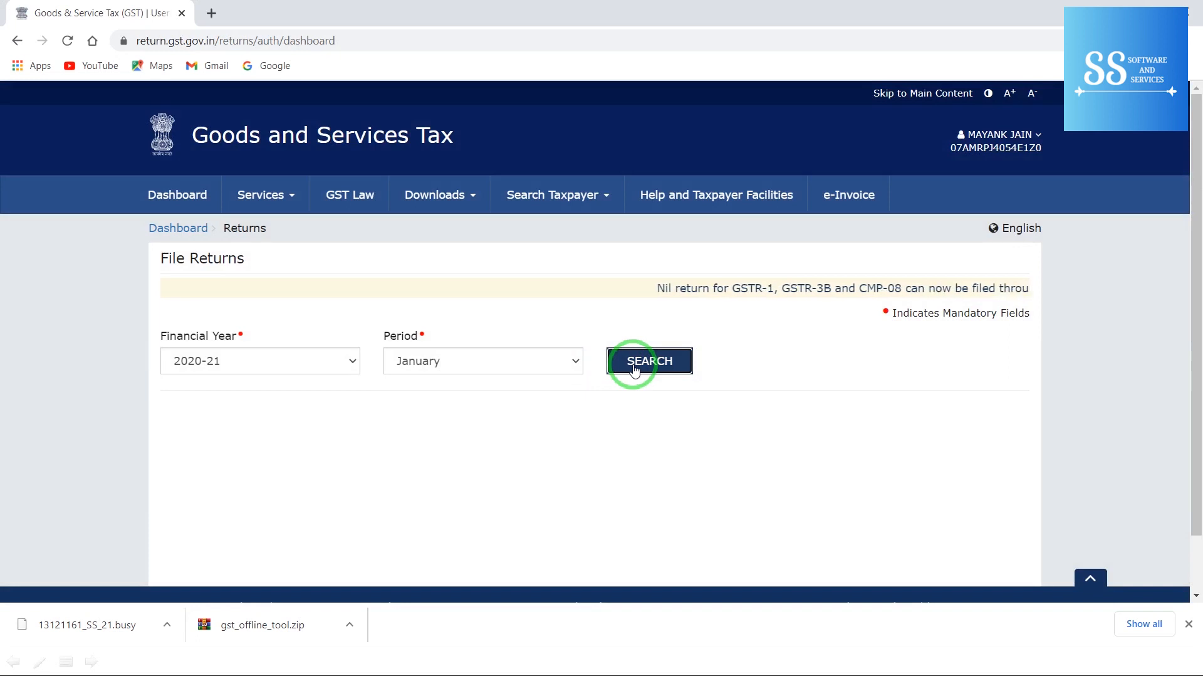
{"action": "left_click", "coordinate": [634, 367]}
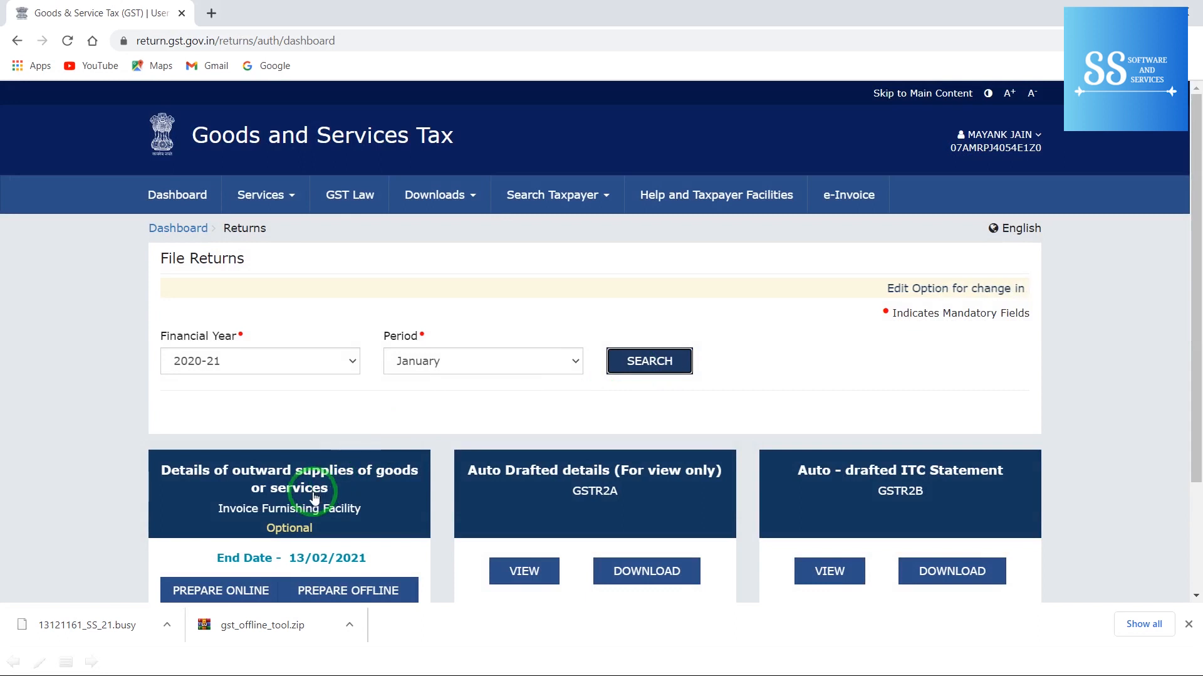
{"action": "left_click", "coordinate": [315, 499]}
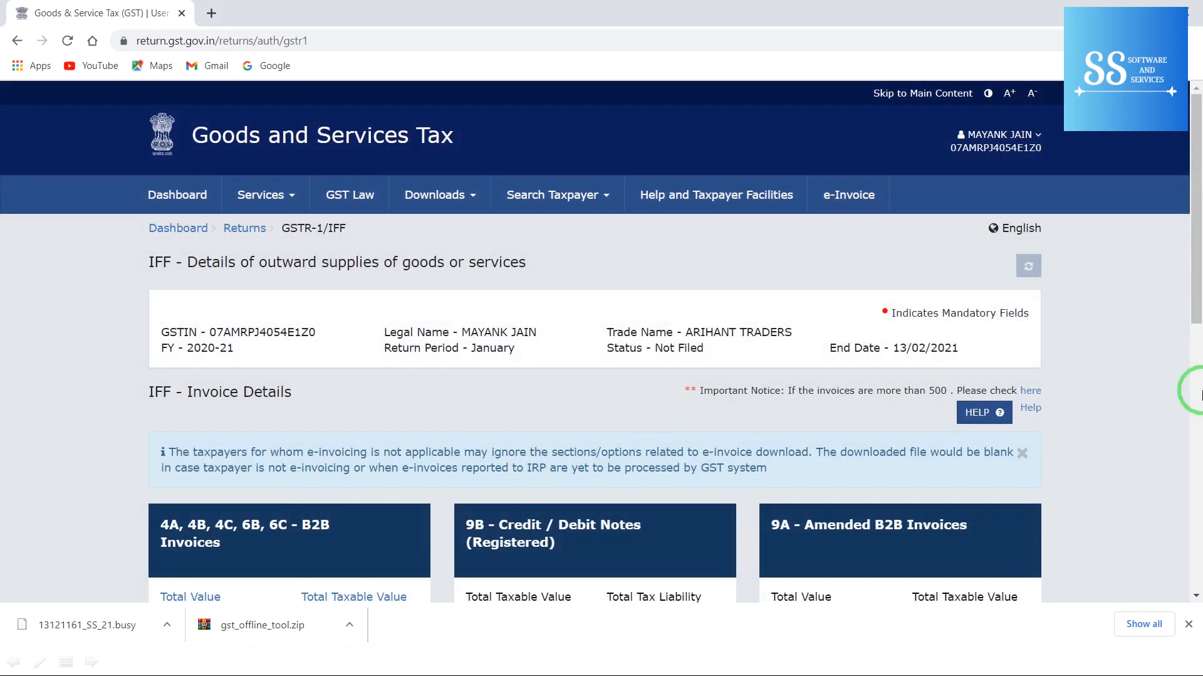
{"action": "left_click", "coordinate": [1197, 390]}
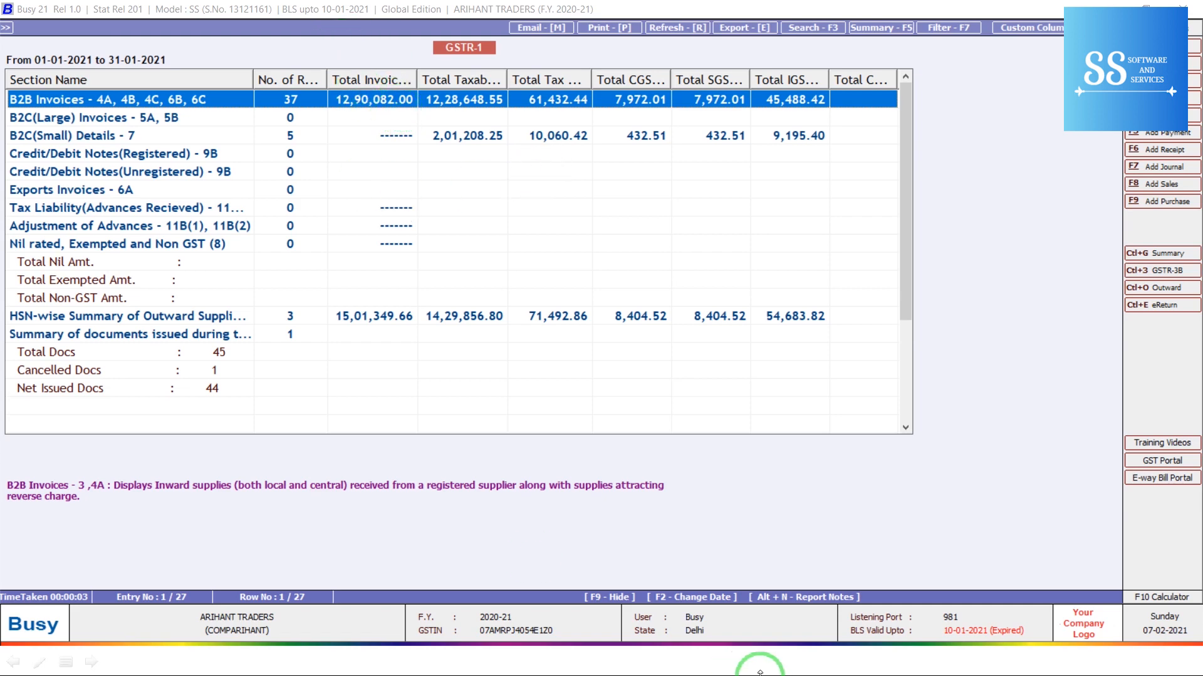
Step: Switch from Busy 21's January GSTR-1 report back to the portal's IFF Invoice Details page
{"action": "key", "text": "alt+Tab"}
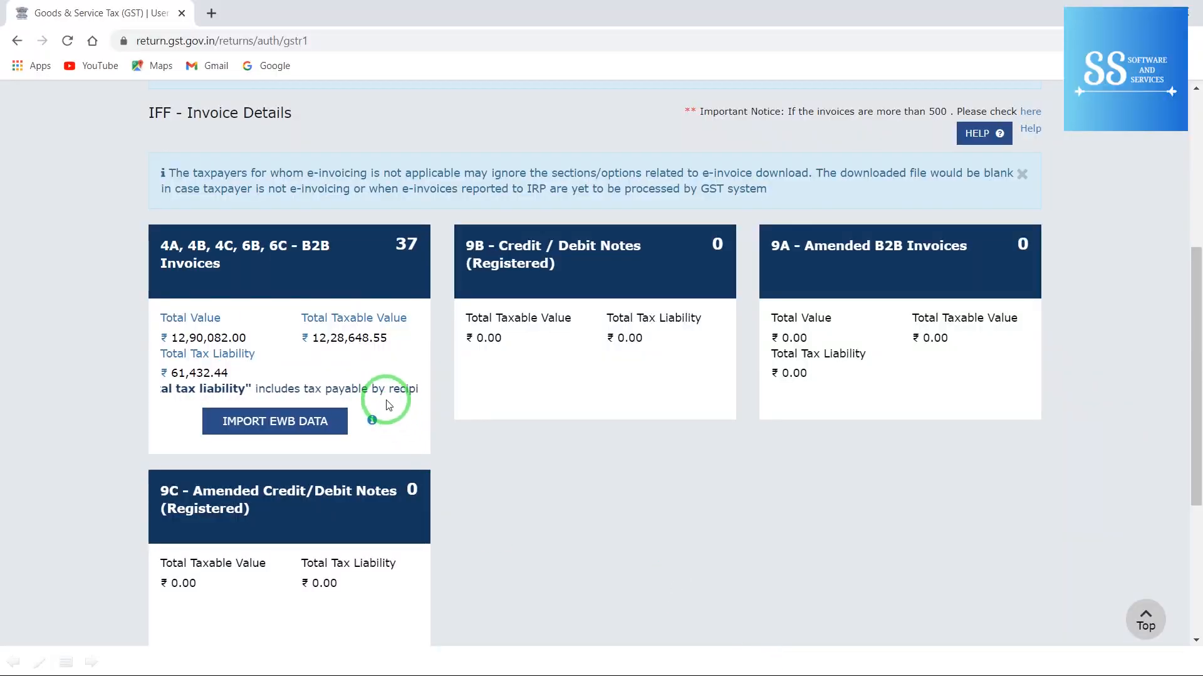
Step: Acknowledge the reviewed January IFF details, submit and confirm them, then proceed to filing
{"action": "scroll", "coordinate": [1190, 567], "scroll_direction": "down", "scroll_amount": 5}
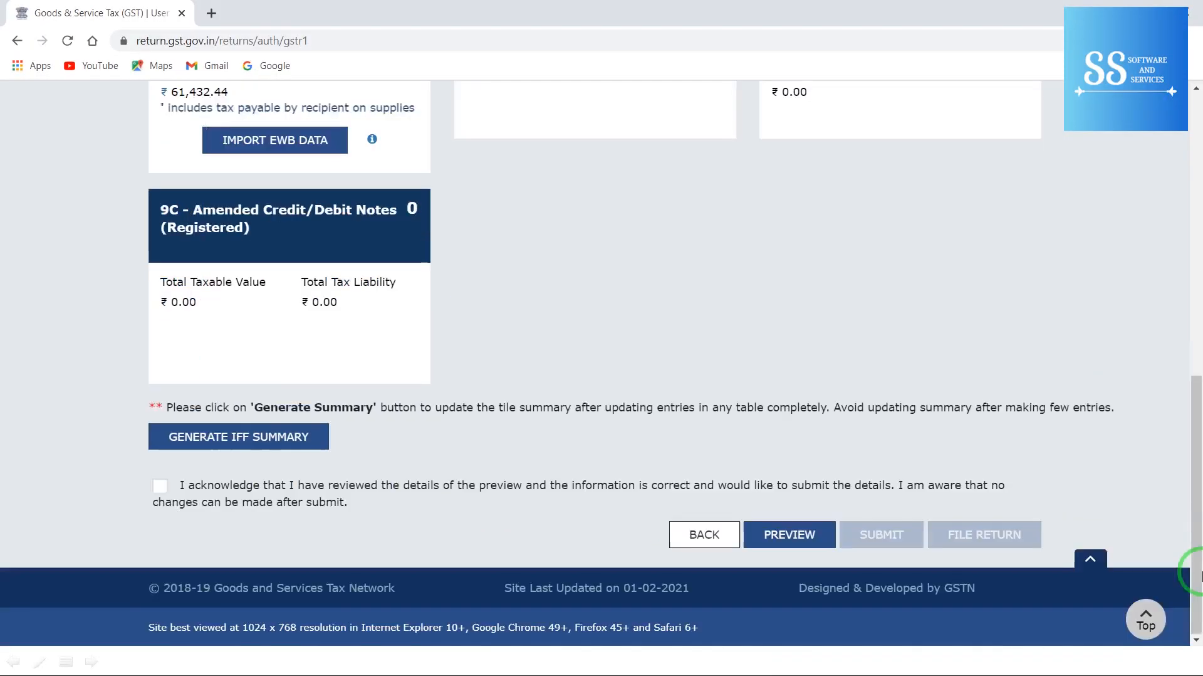
{"action": "left_click", "coordinate": [170, 491]}
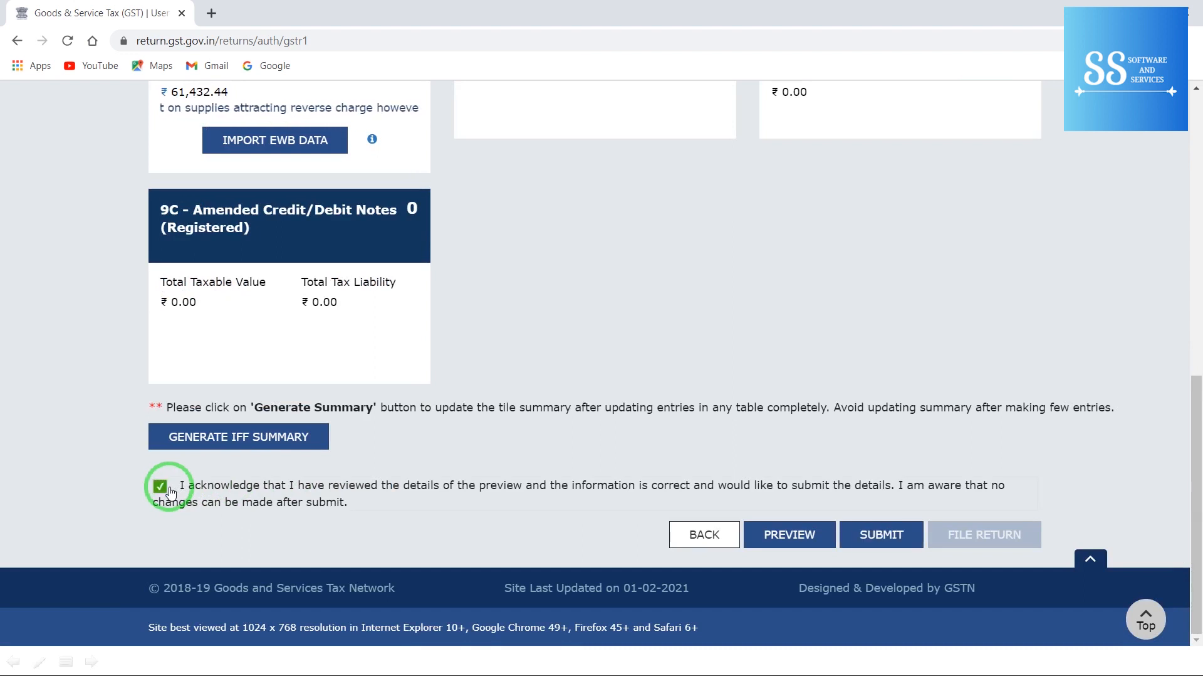
{"action": "left_click", "coordinate": [894, 534]}
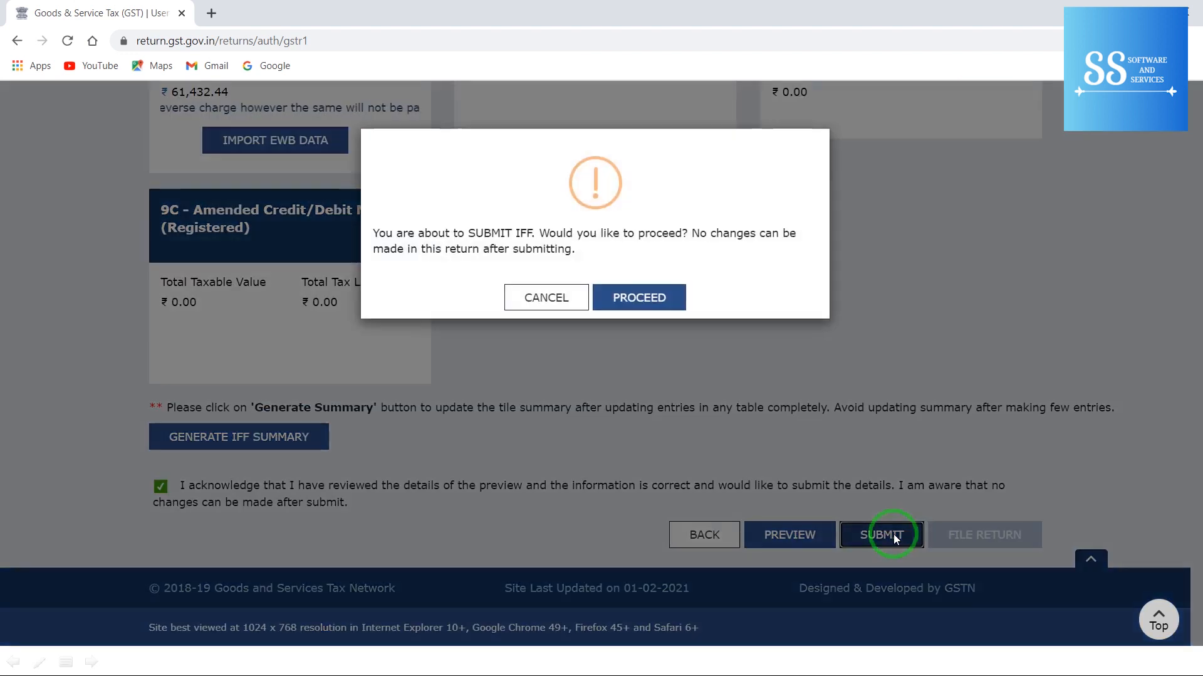
{"action": "left_click", "coordinate": [639, 297]}
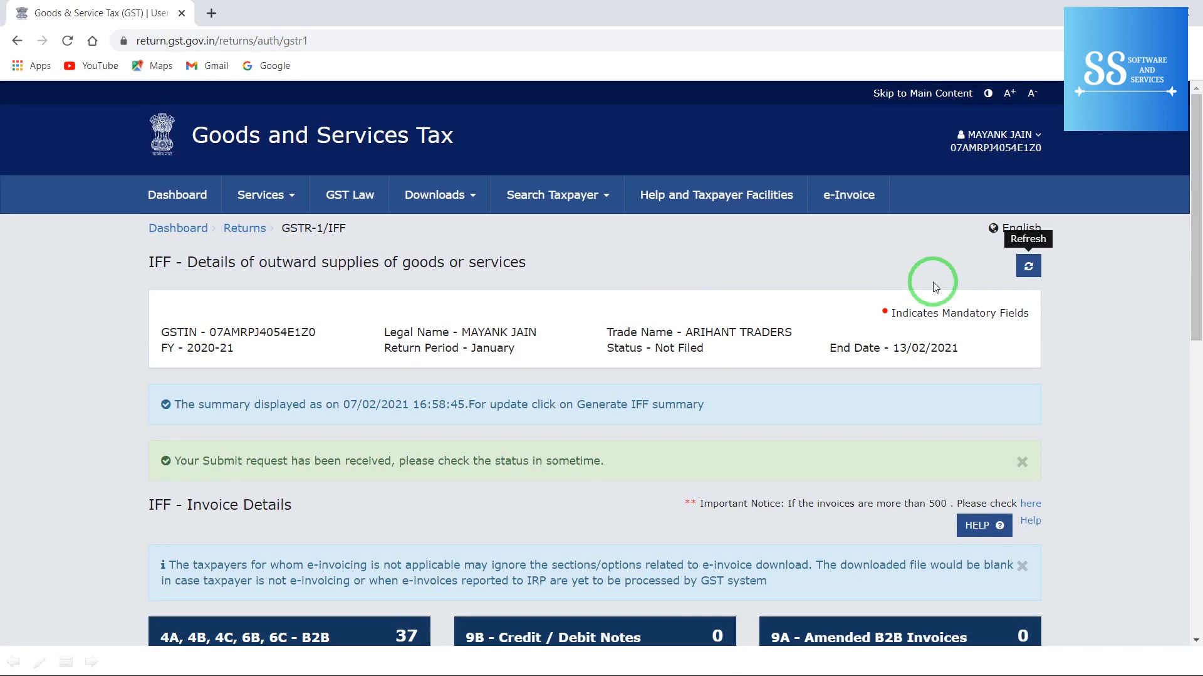
{"action": "left_click", "coordinate": [994, 596]}
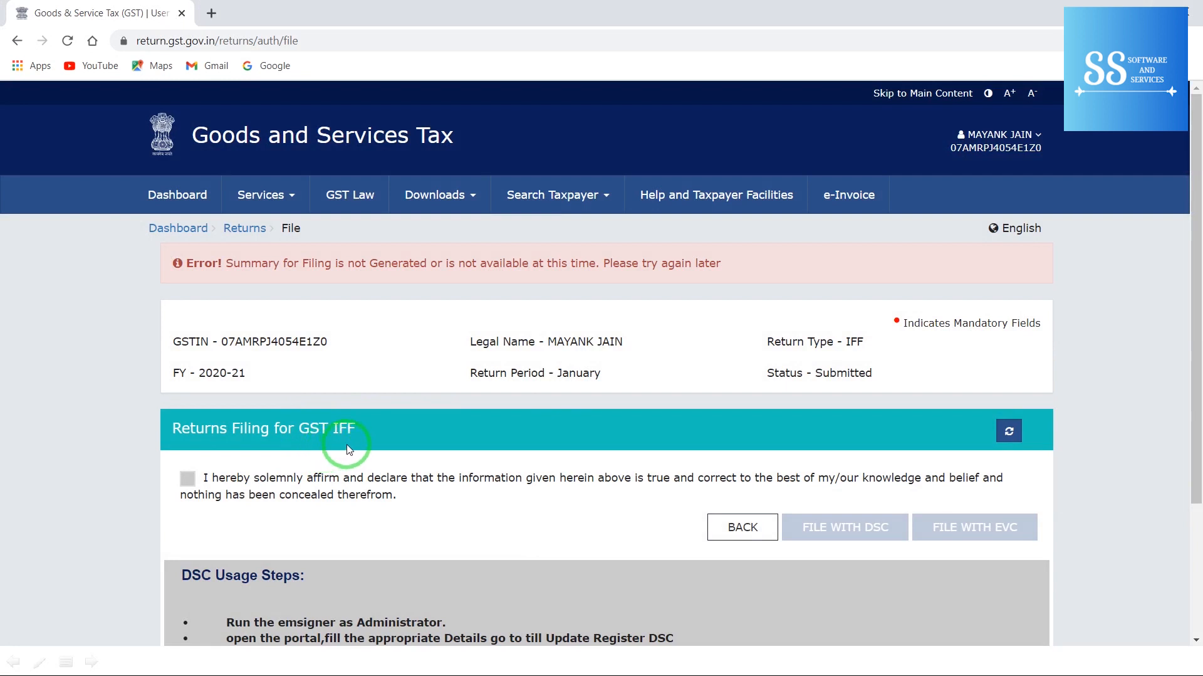
Step: File the January IFF with EVC as the authorised signatory, verifying the OTP, then return to the dashboard
{"action": "left_click", "coordinate": [188, 423]}
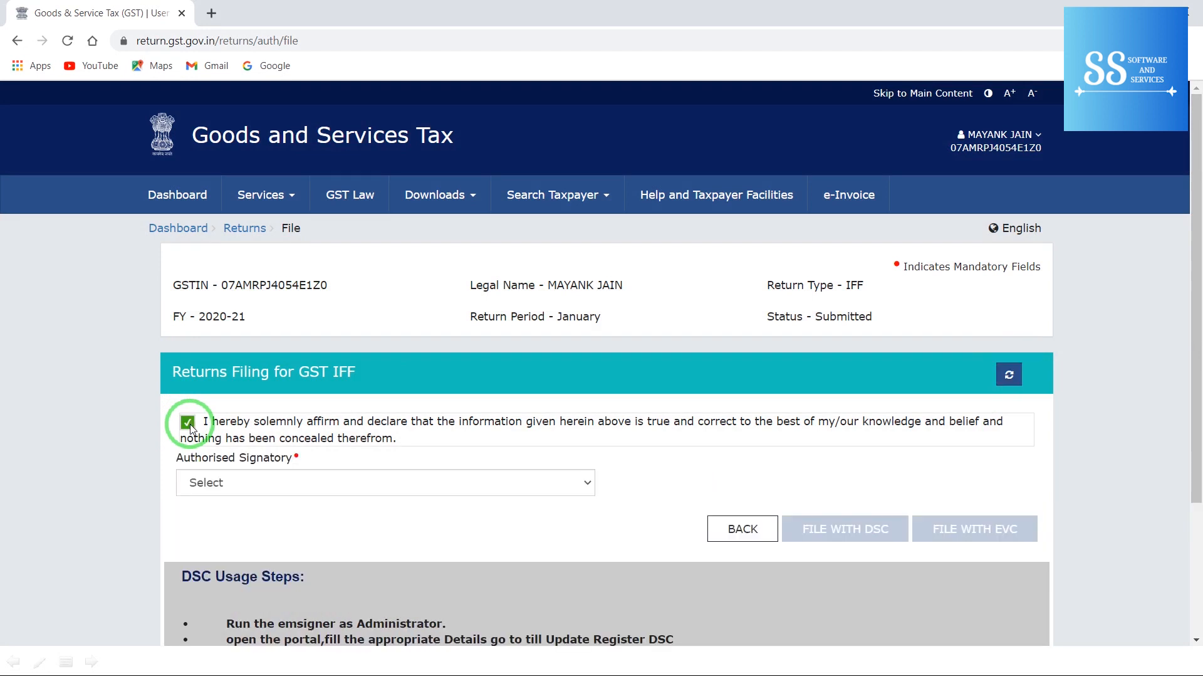
{"action": "left_click", "coordinate": [276, 492]}
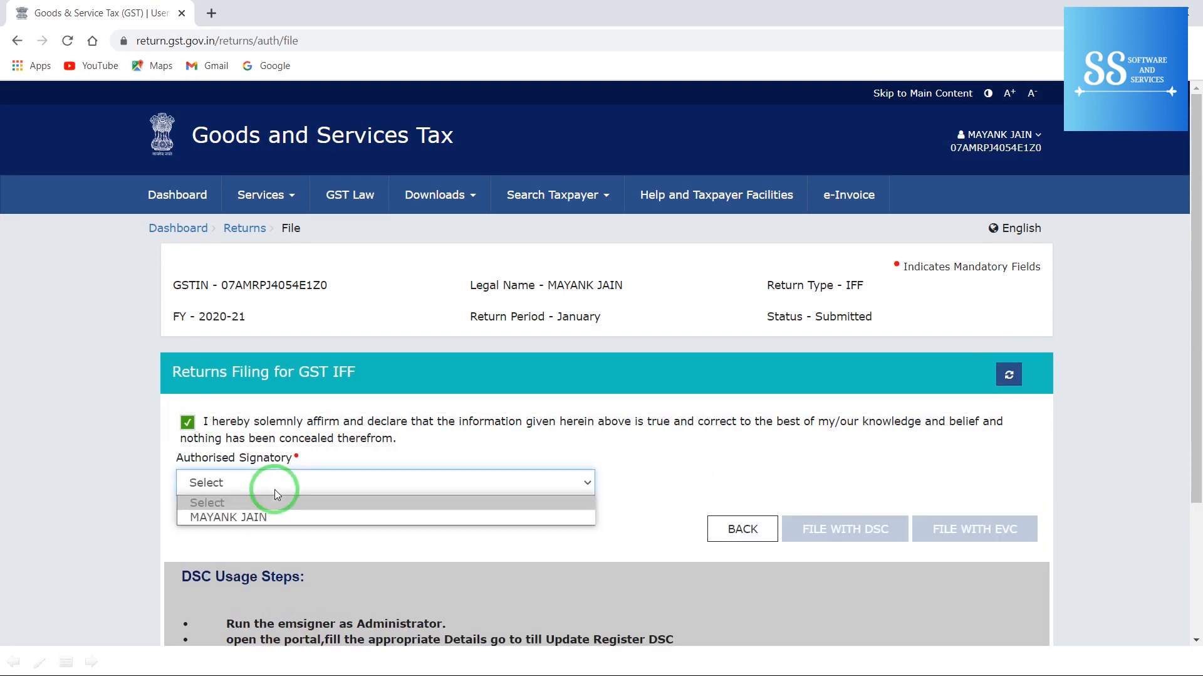
{"action": "left_click", "coordinate": [260, 517]}
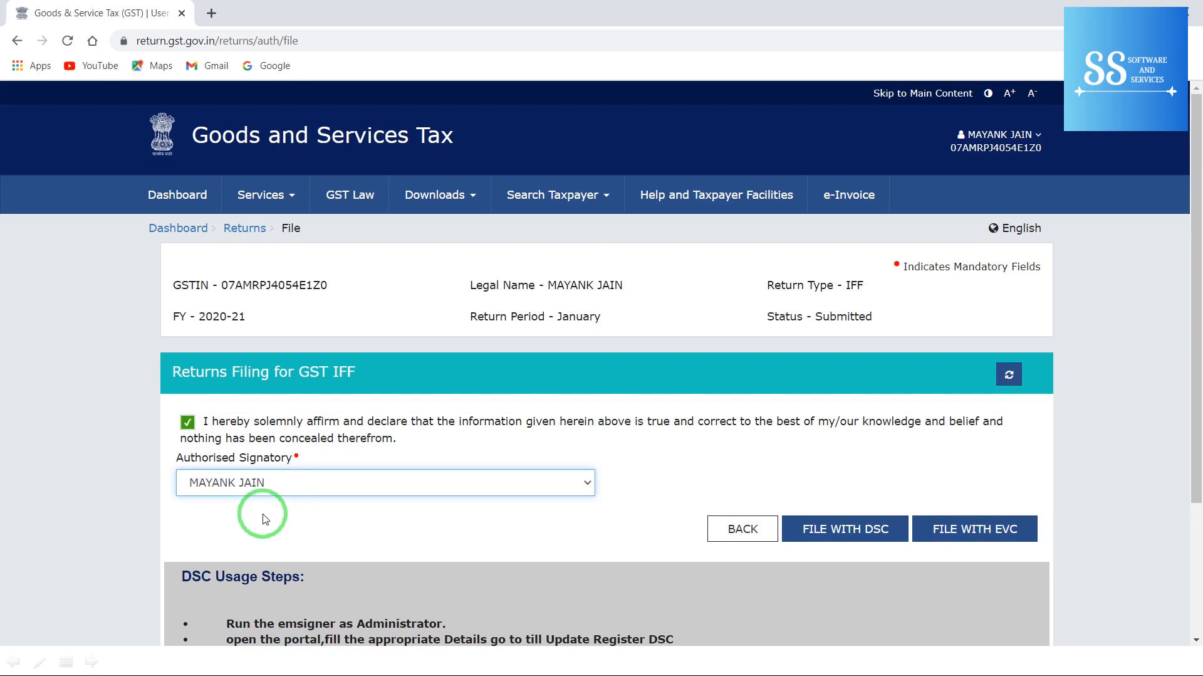
{"action": "left_click", "coordinate": [964, 532]}
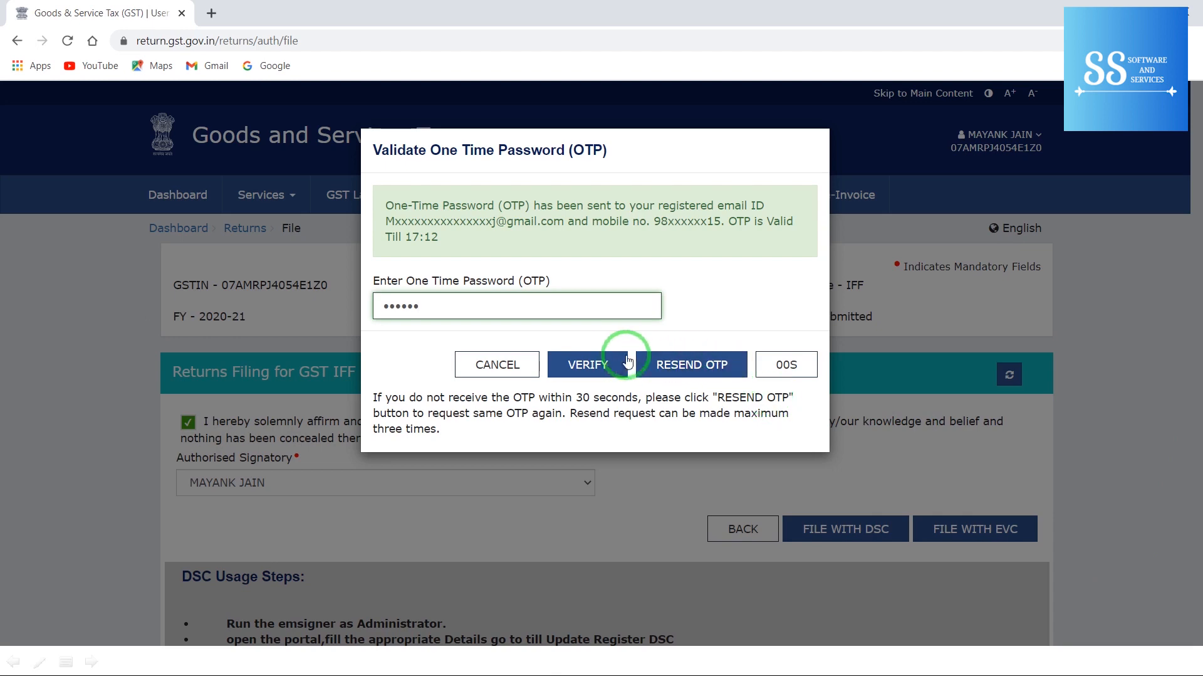
{"action": "left_click", "coordinate": [604, 363]}
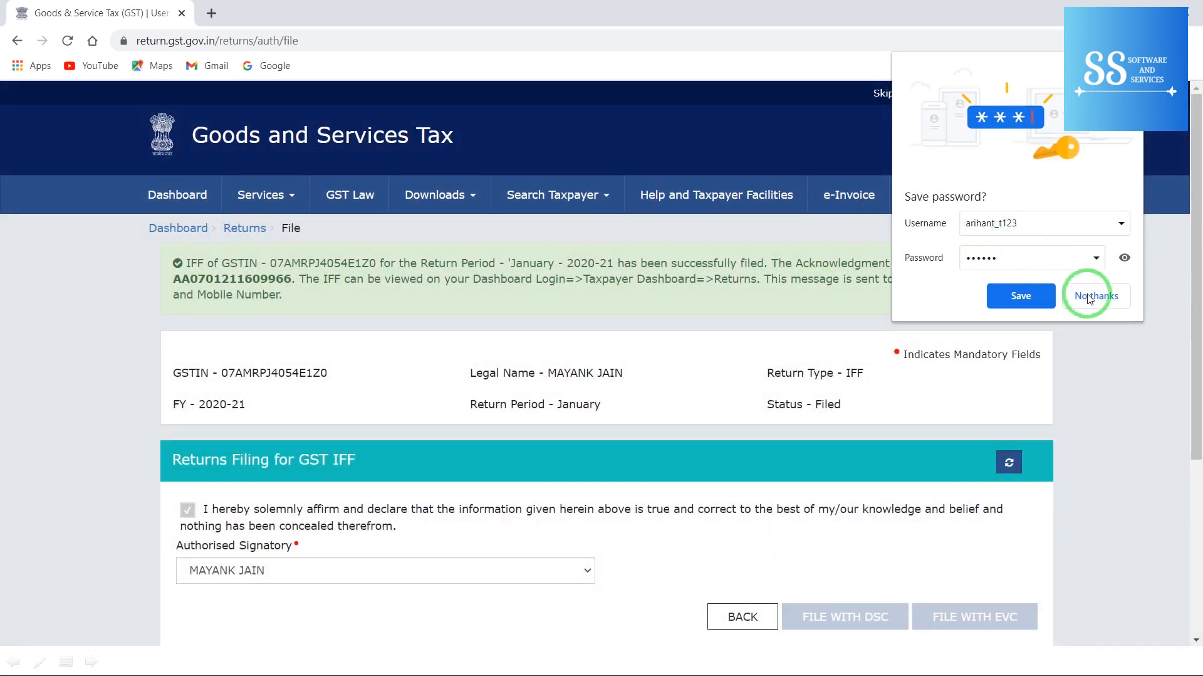
{"action": "left_click", "coordinate": [1091, 299]}
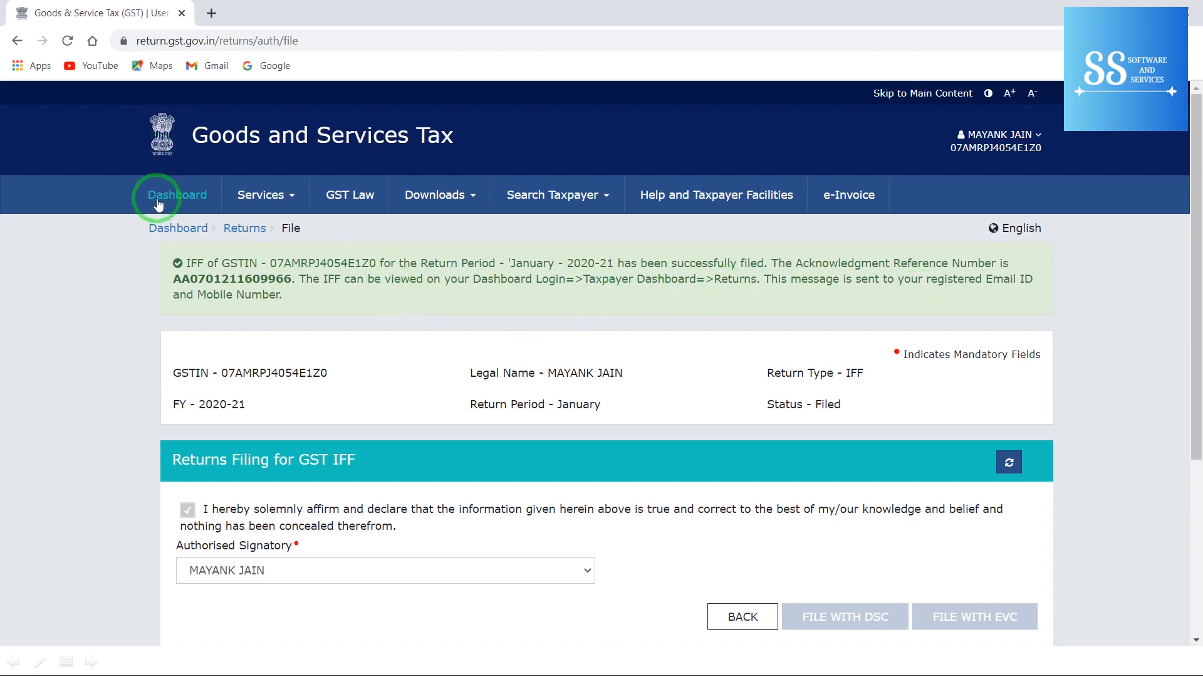
{"action": "left_click", "coordinate": [159, 226]}
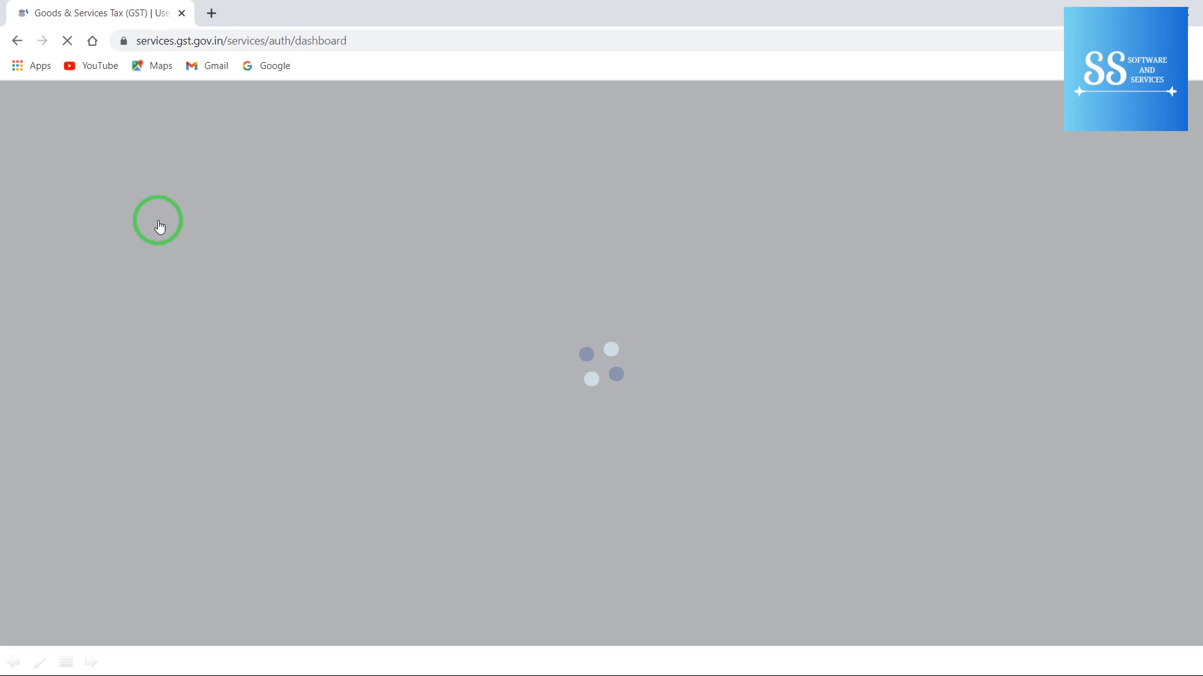